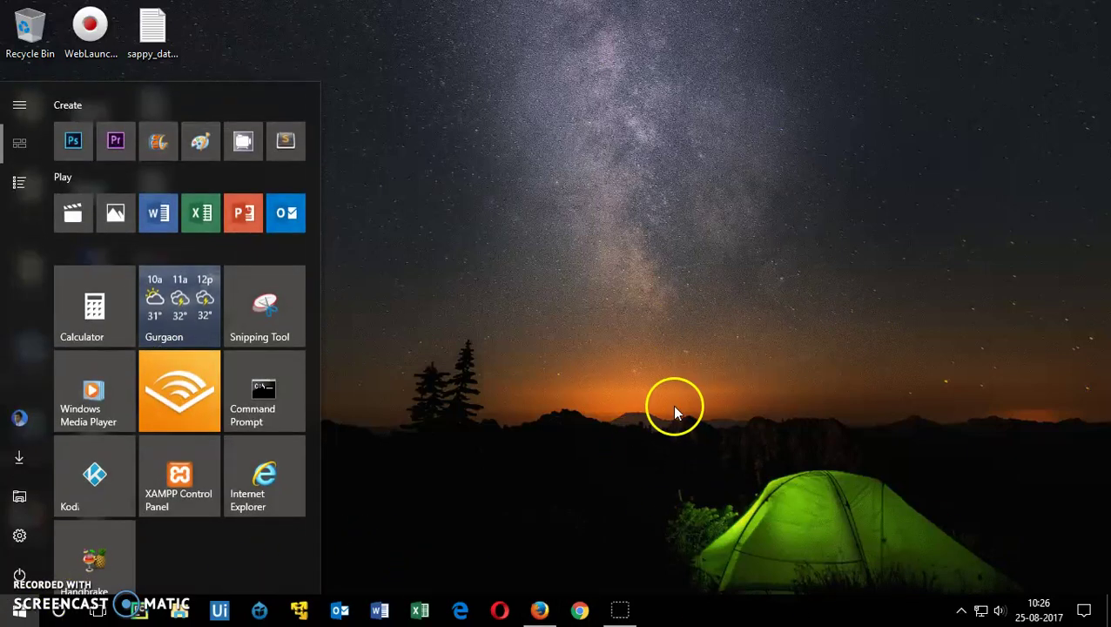
- Dismiss the Start menu, then open and close it again to show the desktop
{"action": "key", "text": "Escape"}
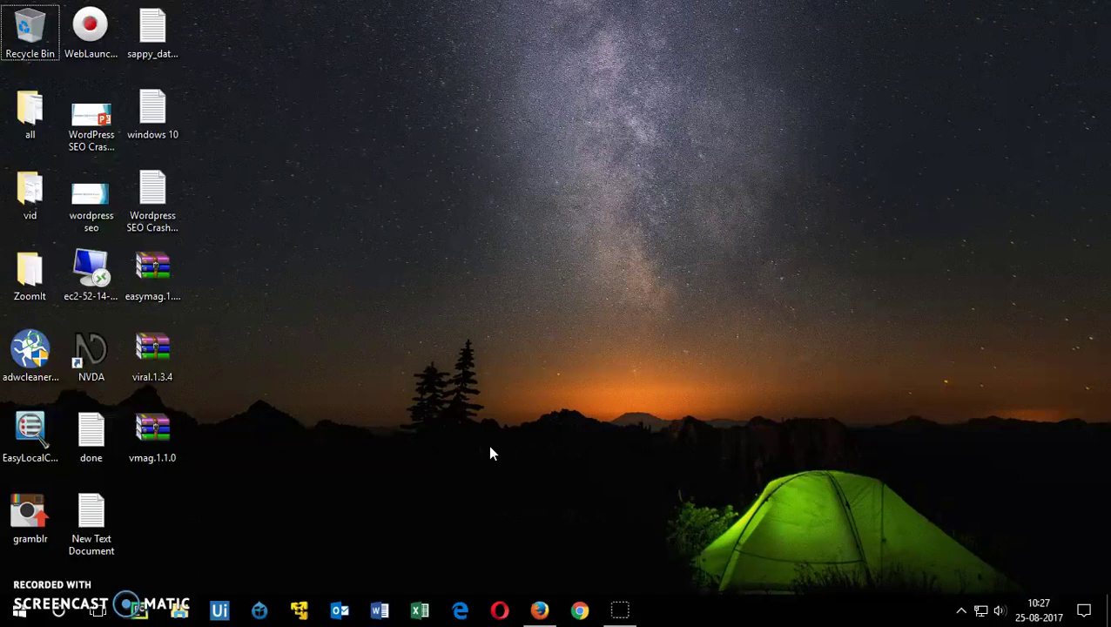
{"action": "left_click", "coordinate": [19, 609]}
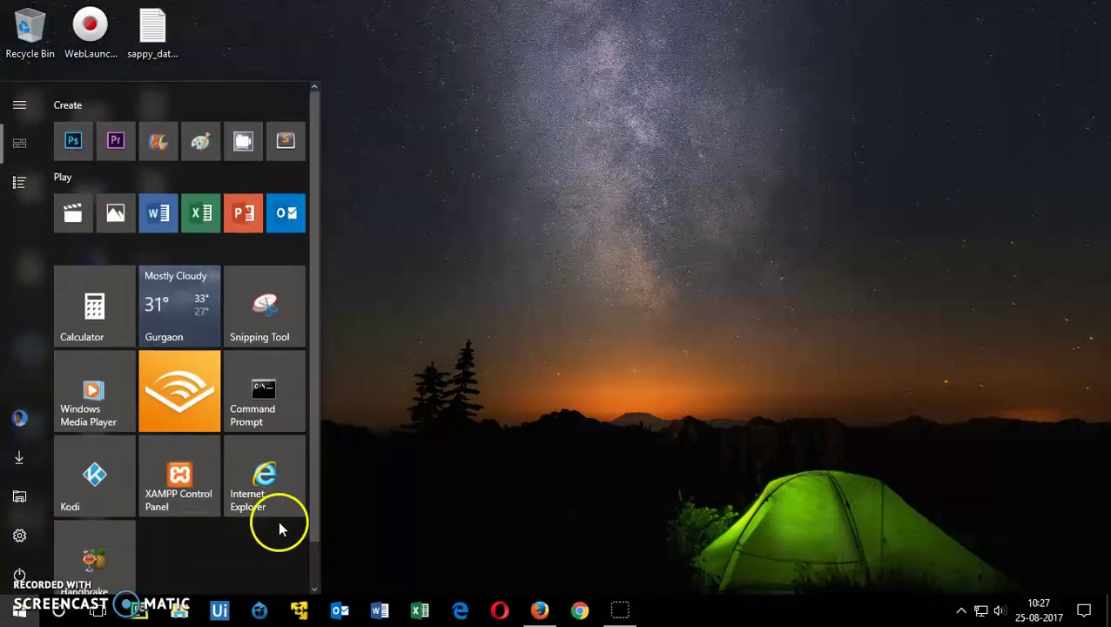
{"action": "left_click", "coordinate": [529, 272]}
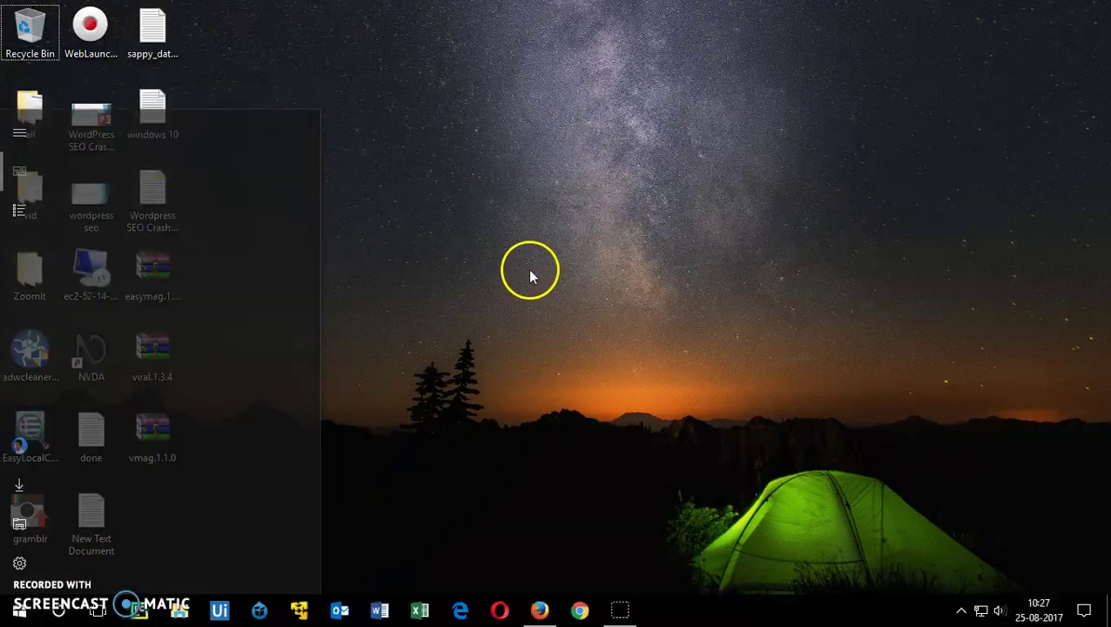
- Restore the Pinterest window, try its Email and password fields, then close the browser
{"action": "left_click", "coordinate": [530, 611]}
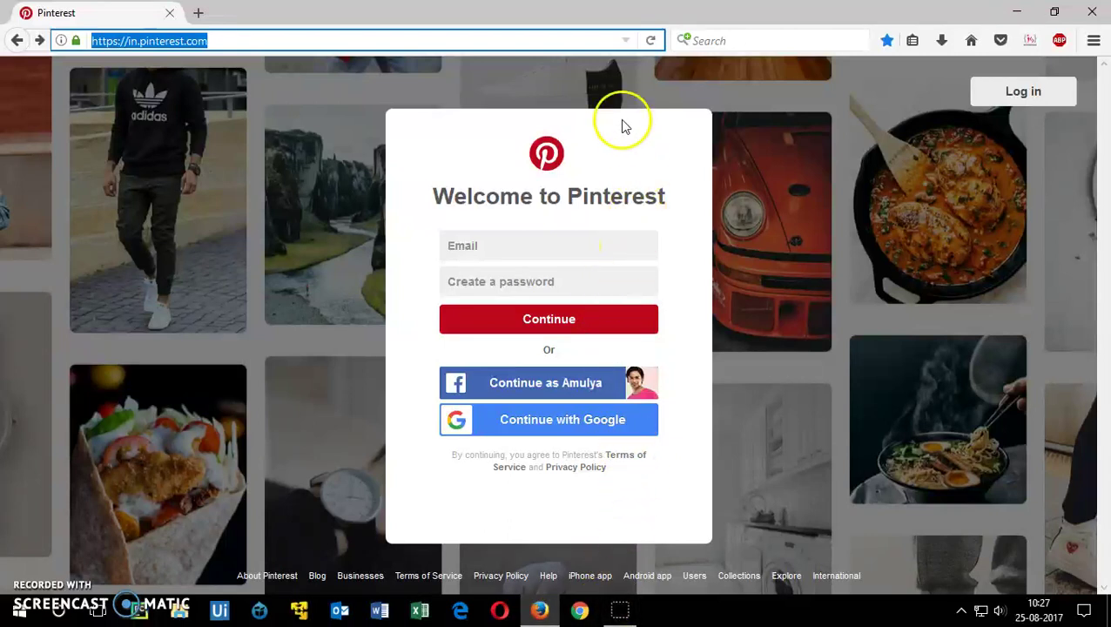
{"action": "left_click", "coordinate": [471, 244]}
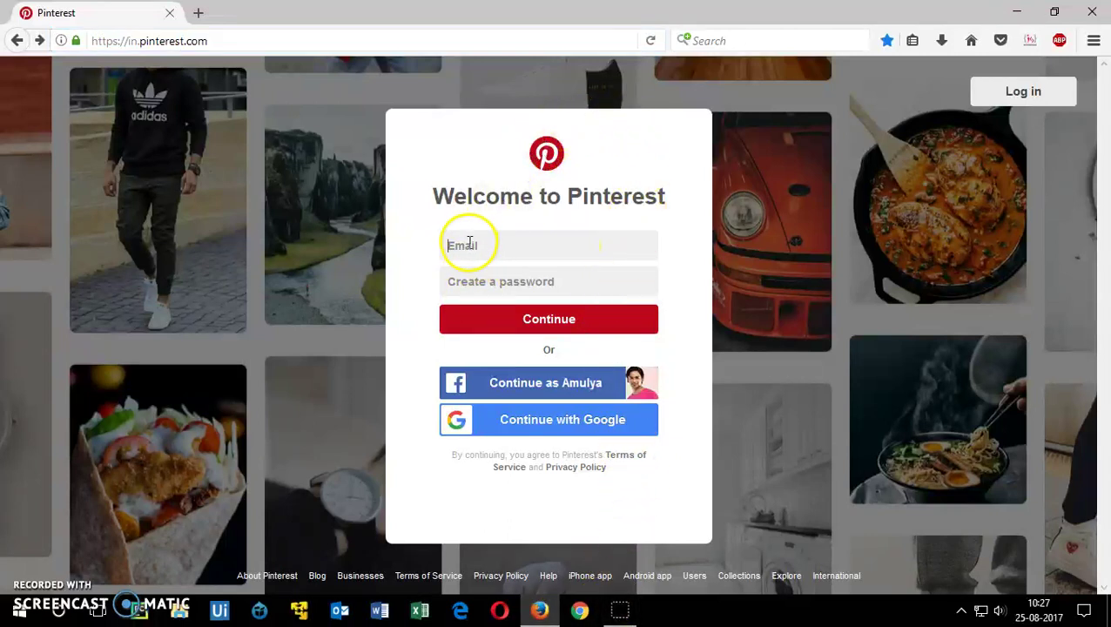
{"action": "left_click", "coordinate": [466, 290]}
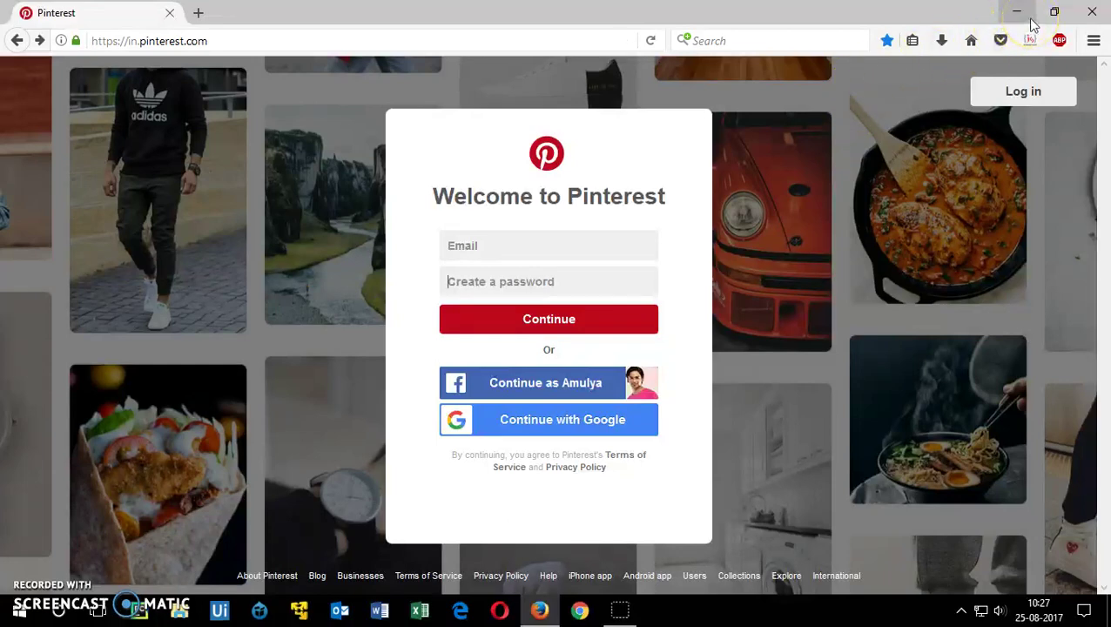
{"action": "left_click", "coordinate": [1096, 16]}
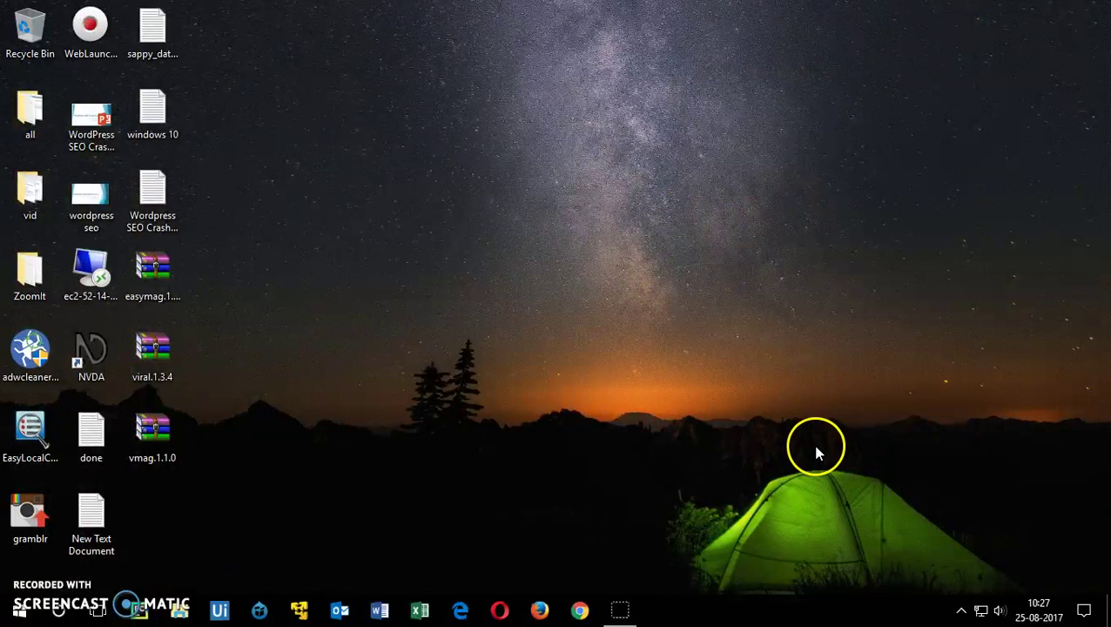
{"action": "left_click", "coordinate": [19, 612]}
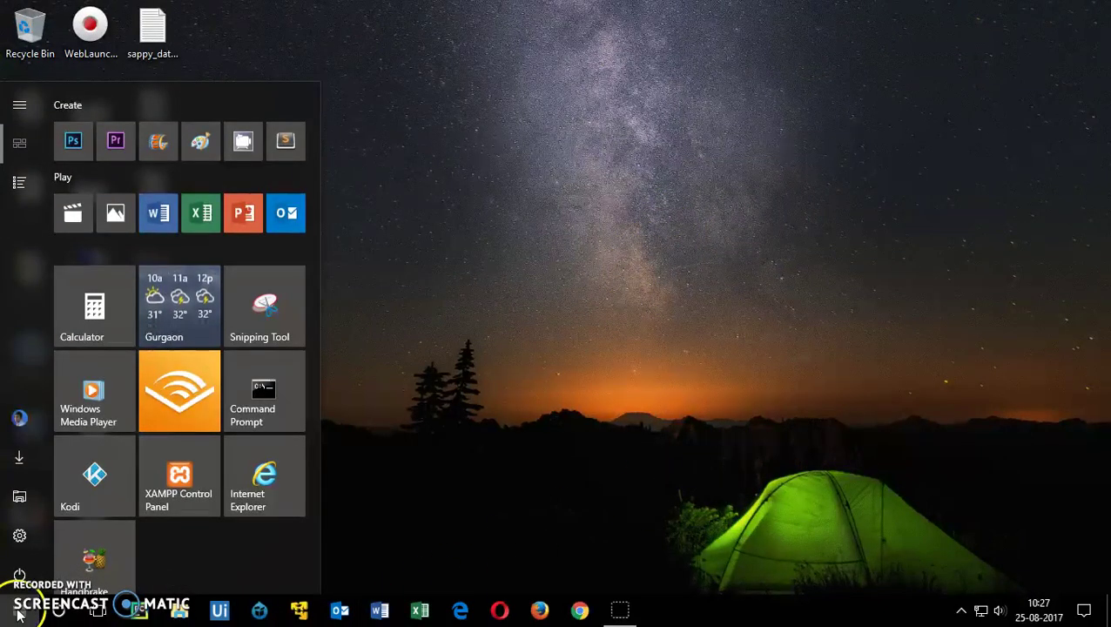
{"action": "left_click", "coordinate": [664, 324]}
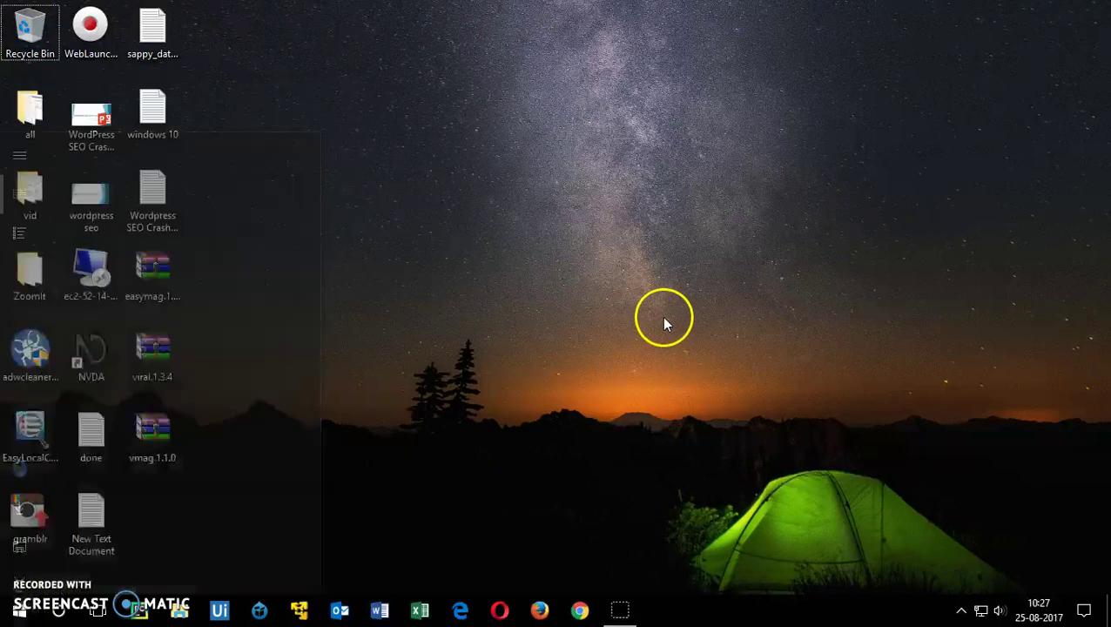
{"action": "left_click", "coordinate": [1087, 612]}
{"action": "left_click", "coordinate": [853, 478]}
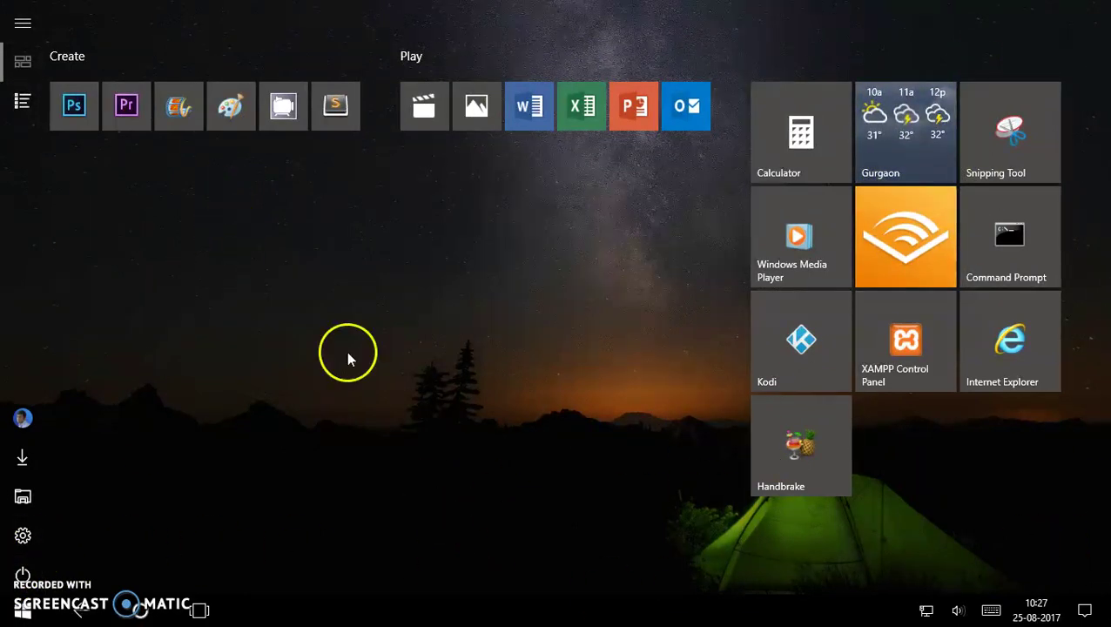
{"action": "left_click", "coordinate": [1085, 612]}
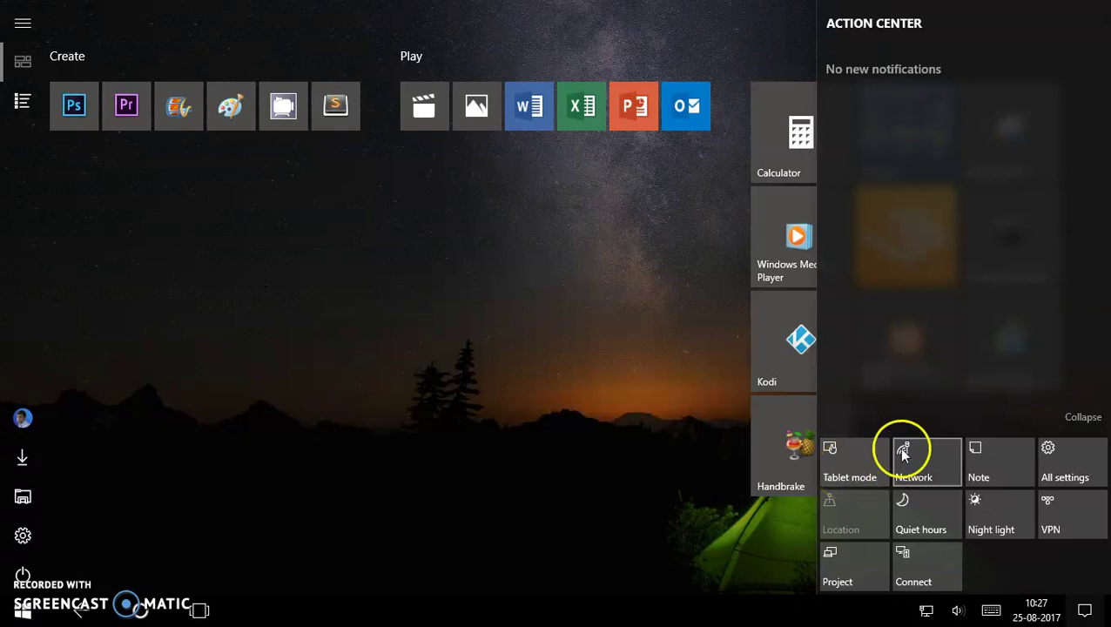
{"action": "left_click", "coordinate": [842, 459]}
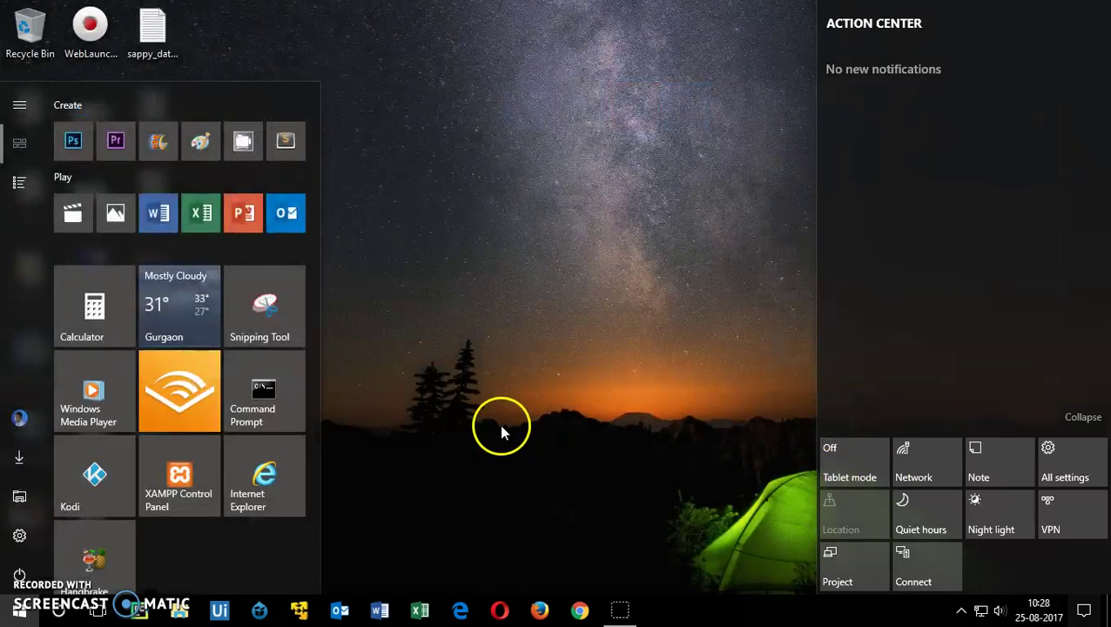
{"action": "left_click", "coordinate": [498, 423]}
{"action": "key", "text": "super"}
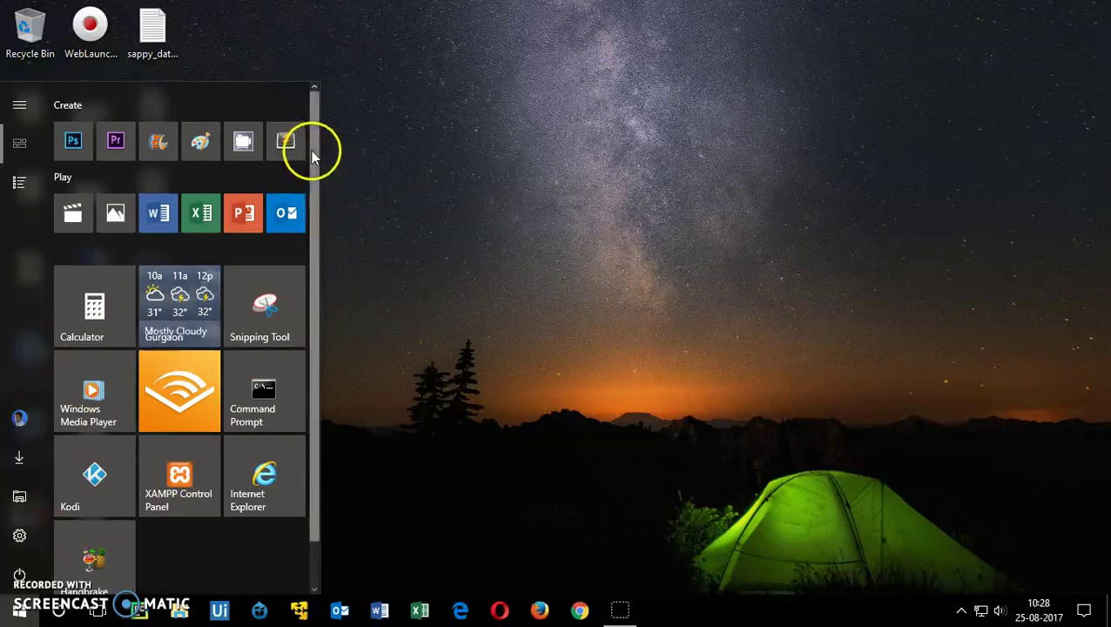
- Drag the Audible tile from the Start menu to the desktop's top centre
{"action": "mouse_move", "coordinate": [311, 150]}
{"action": "left_mouse_down"}
{"action": "mouse_move", "coordinate": [311, 377]}
{"action": "mouse_move", "coordinate": [319, 168]}
{"action": "left_mouse_up"}
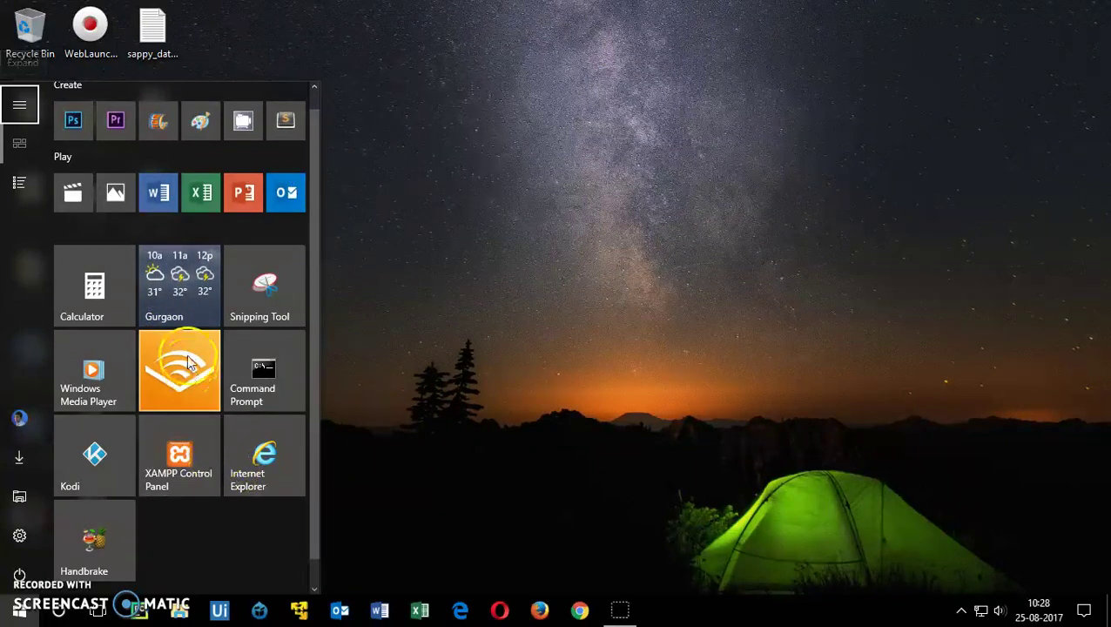
{"action": "left_click_drag", "start_coordinate": [185, 350], "coordinate": [188, 353]}
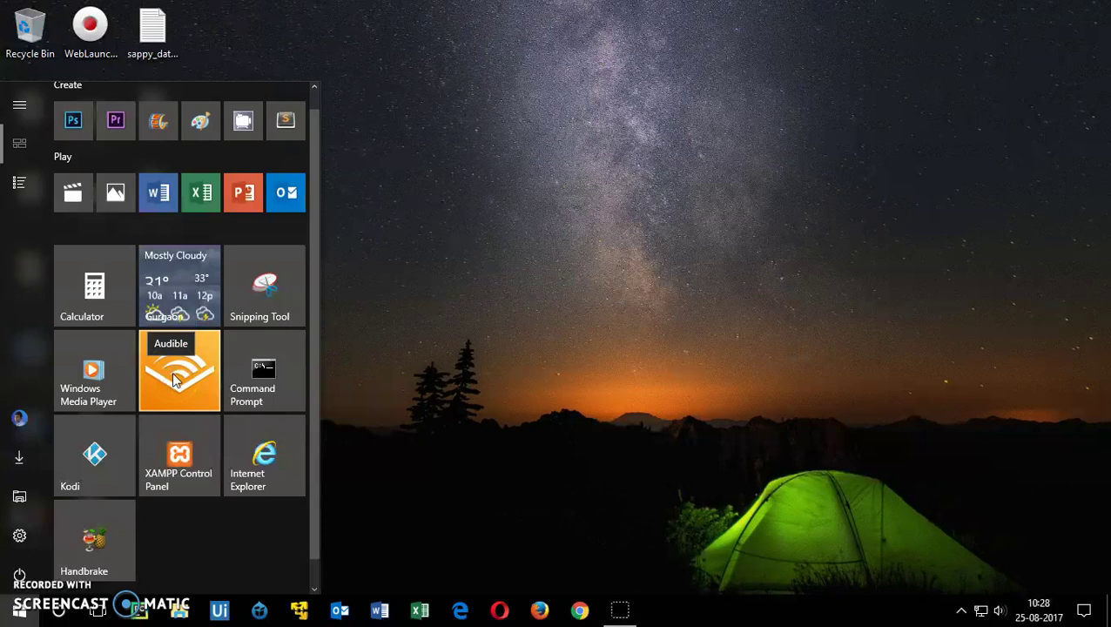
{"action": "left_click", "coordinate": [183, 387]}
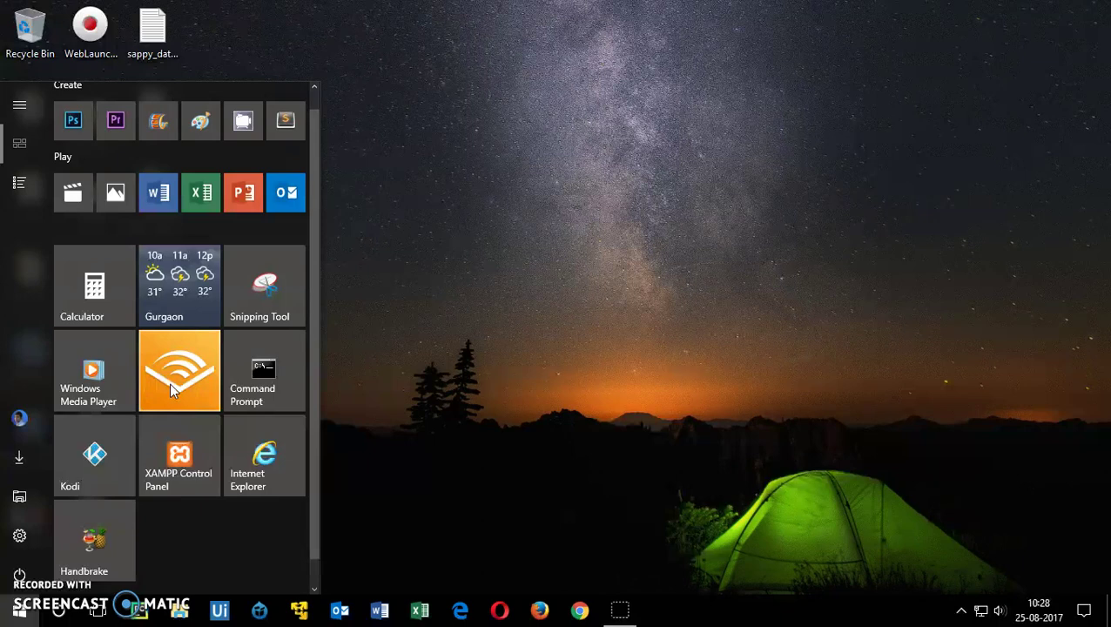
{"action": "left_click", "coordinate": [176, 361]}
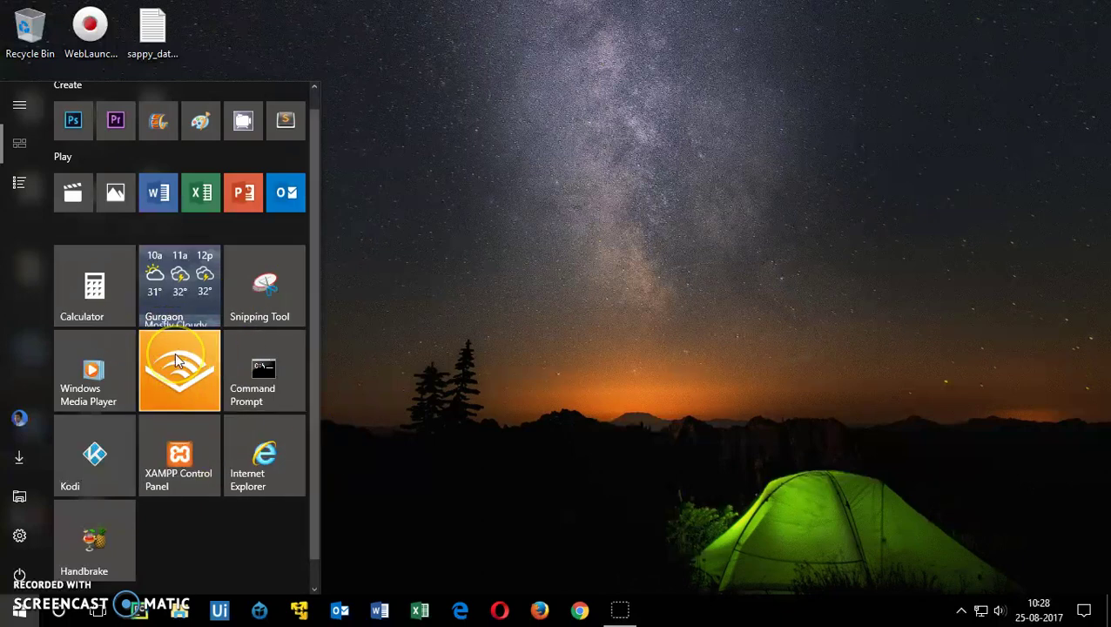
{"action": "mouse_move", "coordinate": [177, 361]}
{"action": "left_mouse_down"}
{"action": "mouse_move", "coordinate": [421, 315]}
{"action": "mouse_move", "coordinate": [445, 127]}
{"action": "left_mouse_up"}
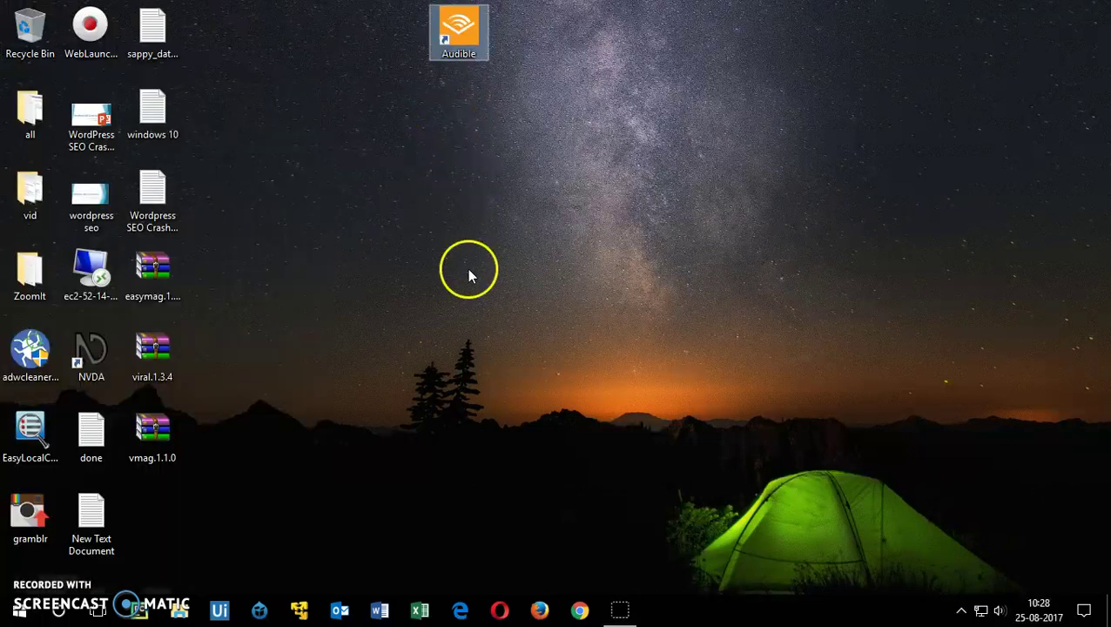
- Drag Calculator and Paint 3D from the Start menu onto the desktop below Audible
{"action": "left_click", "coordinate": [19, 609]}
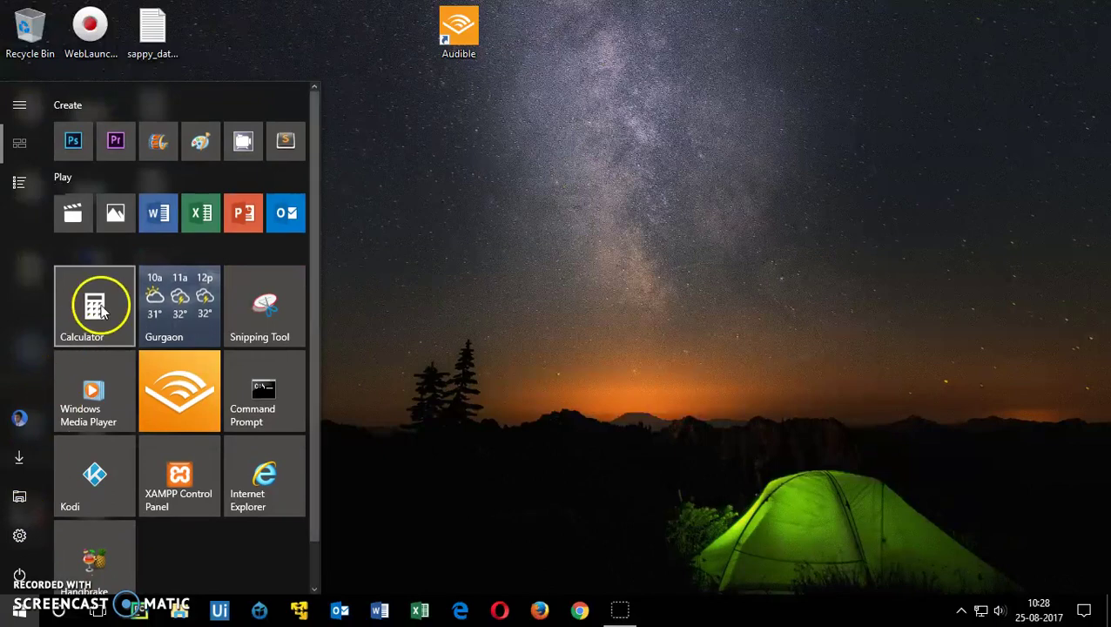
{"action": "left_click_drag", "start_coordinate": [94, 305], "coordinate": [471, 142]}
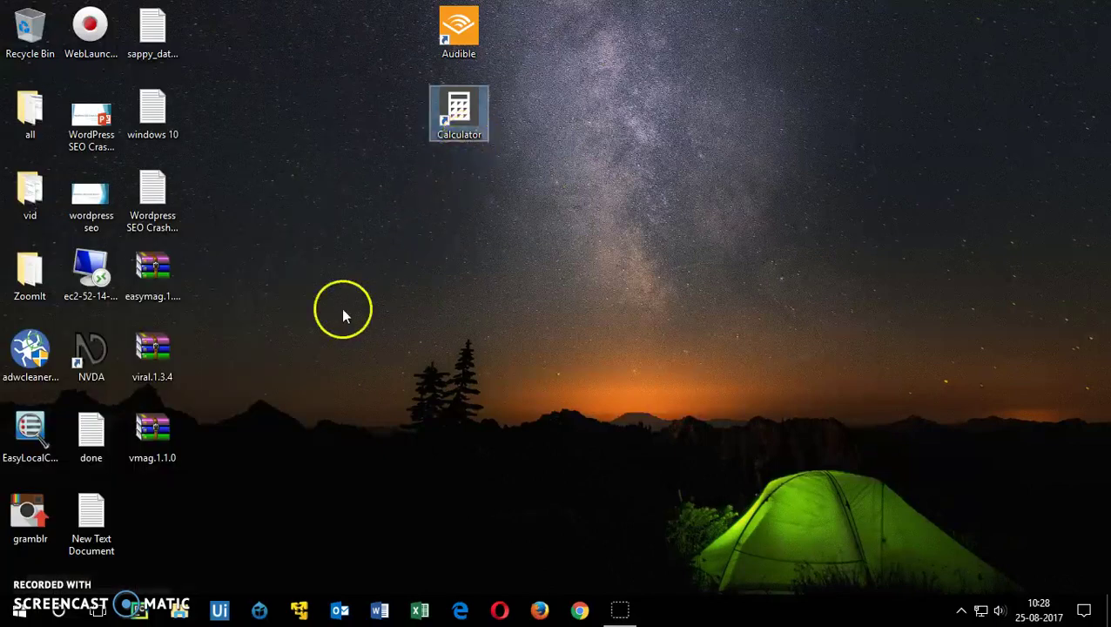
{"action": "left_click", "coordinate": [19, 610]}
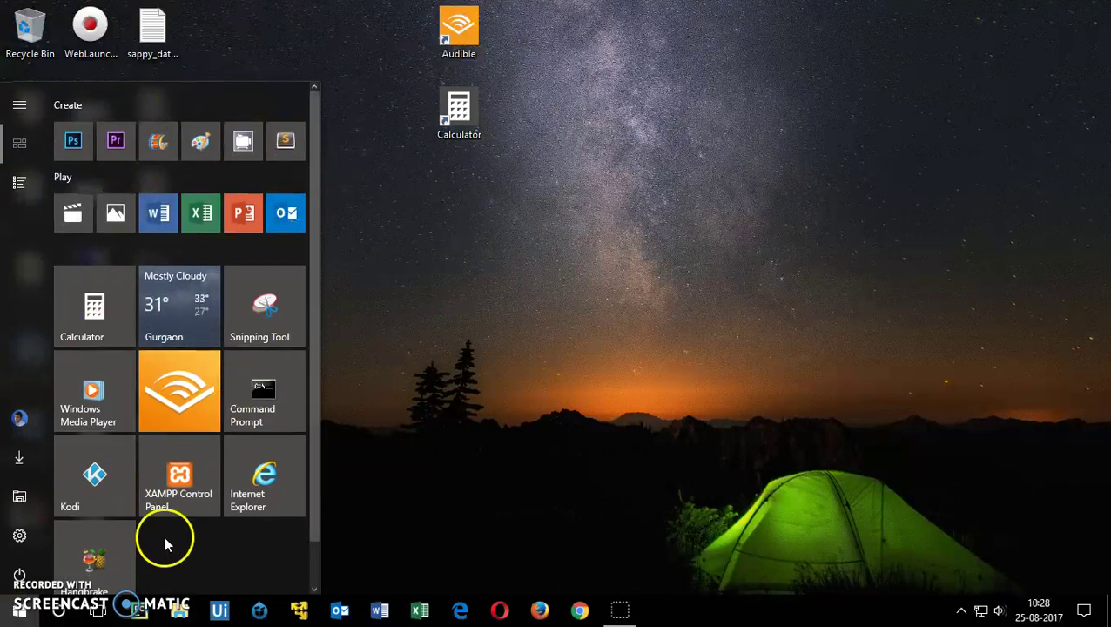
{"action": "left_click", "coordinate": [18, 183]}
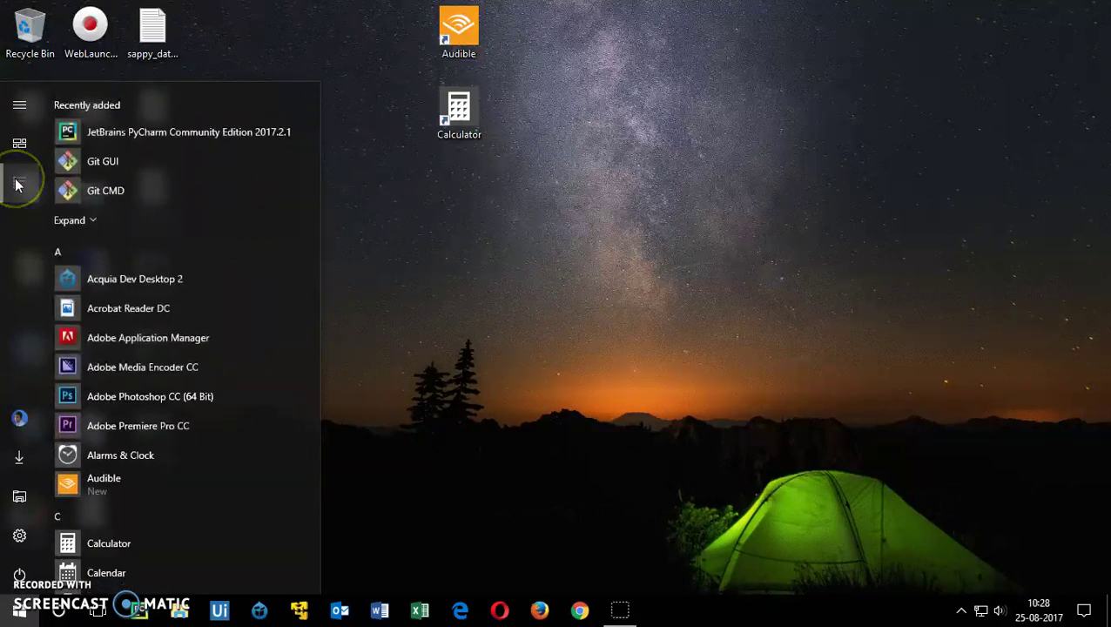
{"action": "left_click_drag", "start_coordinate": [312, 136], "coordinate": [315, 409]}
{"action": "mouse_move", "coordinate": [108, 362]}
{"action": "left_mouse_down"}
{"action": "mouse_move", "coordinate": [219, 369]}
{"action": "mouse_move", "coordinate": [459, 222]}
{"action": "left_mouse_up"}
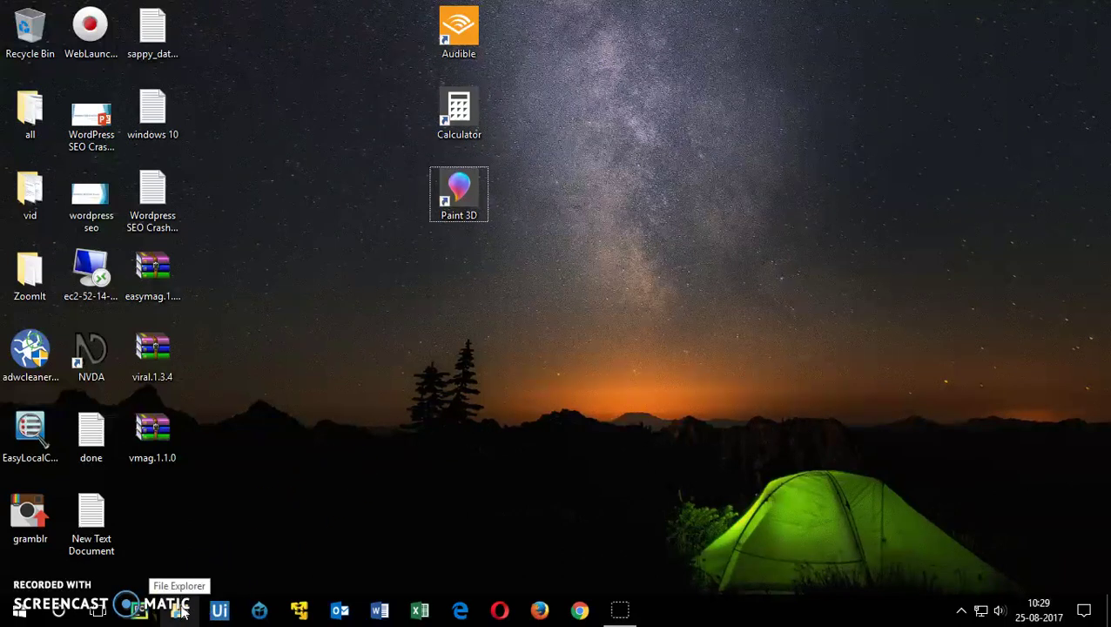
- Open File Explorer from the Start button's quick system tools menu
{"action": "left_click", "coordinate": [182, 596]}
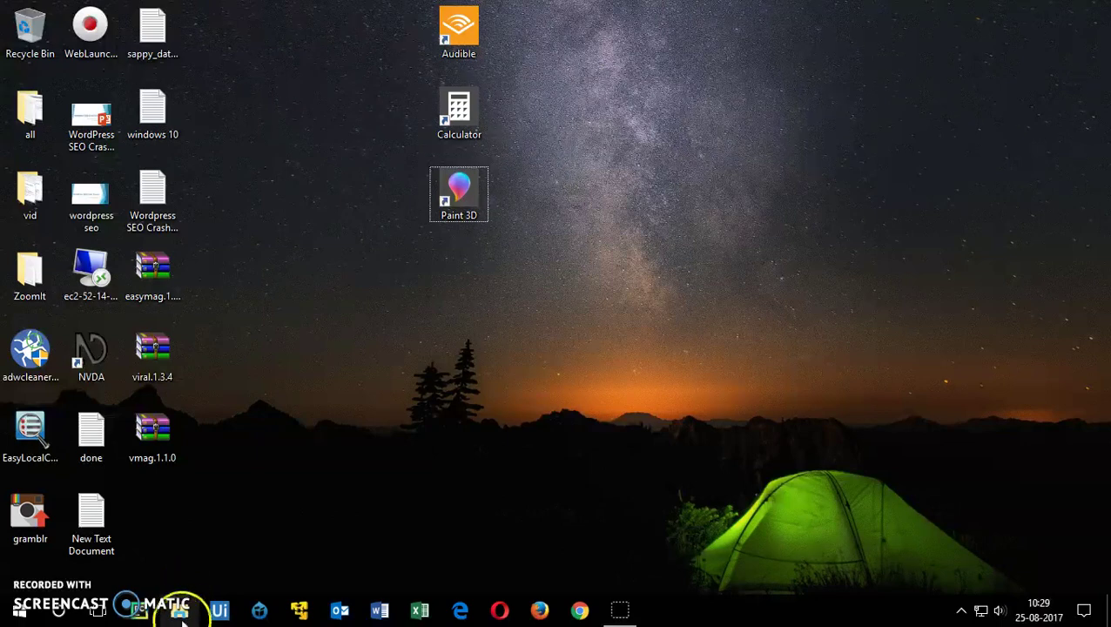
{"action": "left_click", "coordinate": [182, 615]}
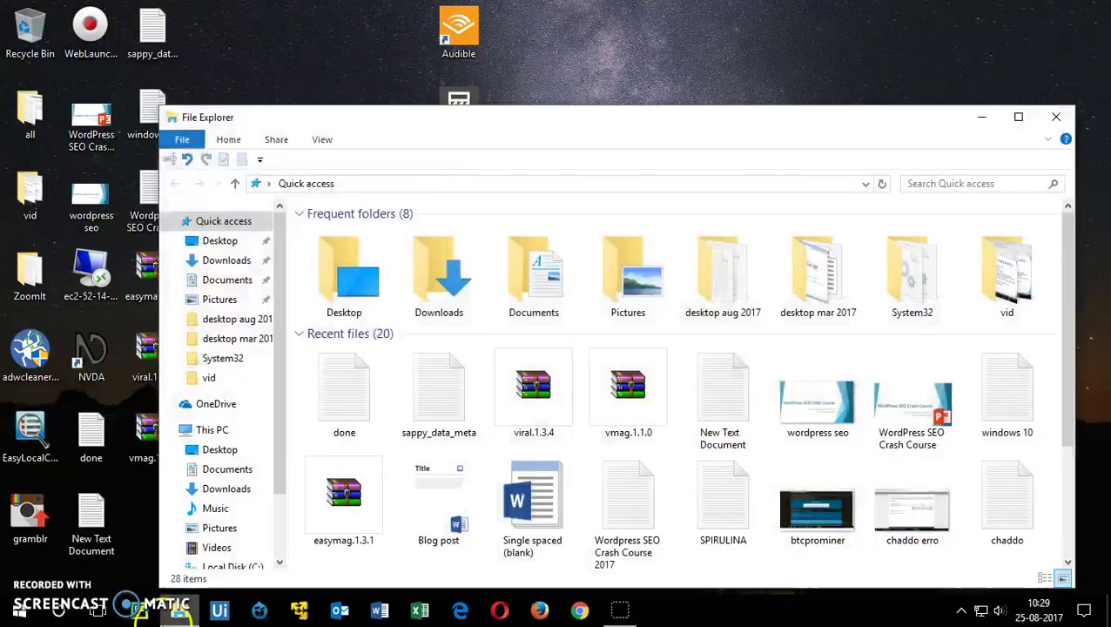
{"action": "left_click", "coordinate": [127, 550]}
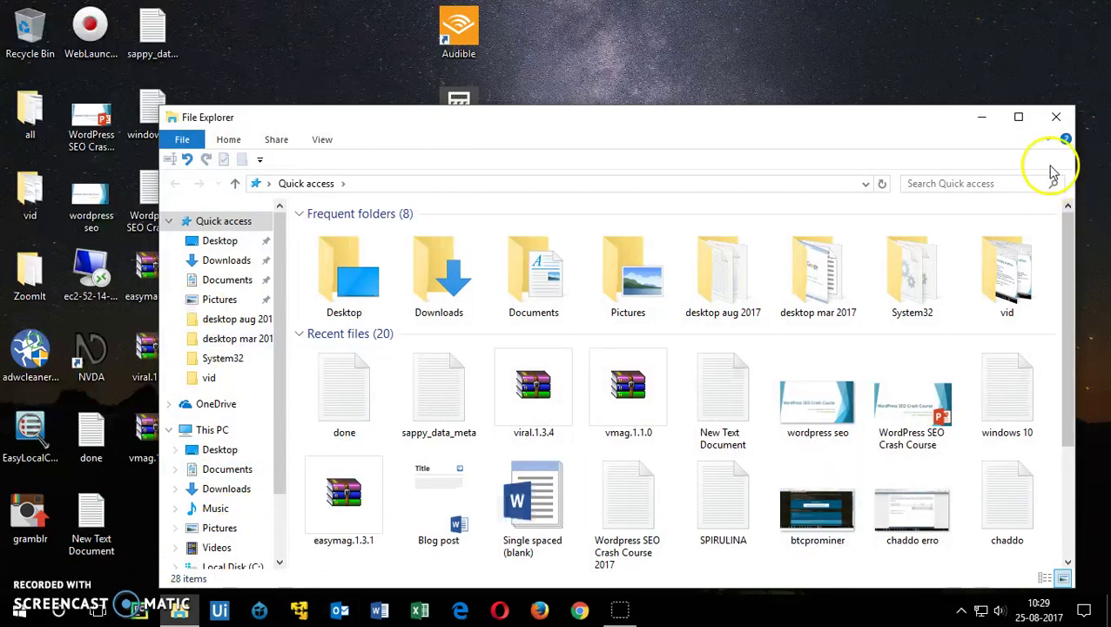
{"action": "left_click", "coordinate": [1054, 117]}
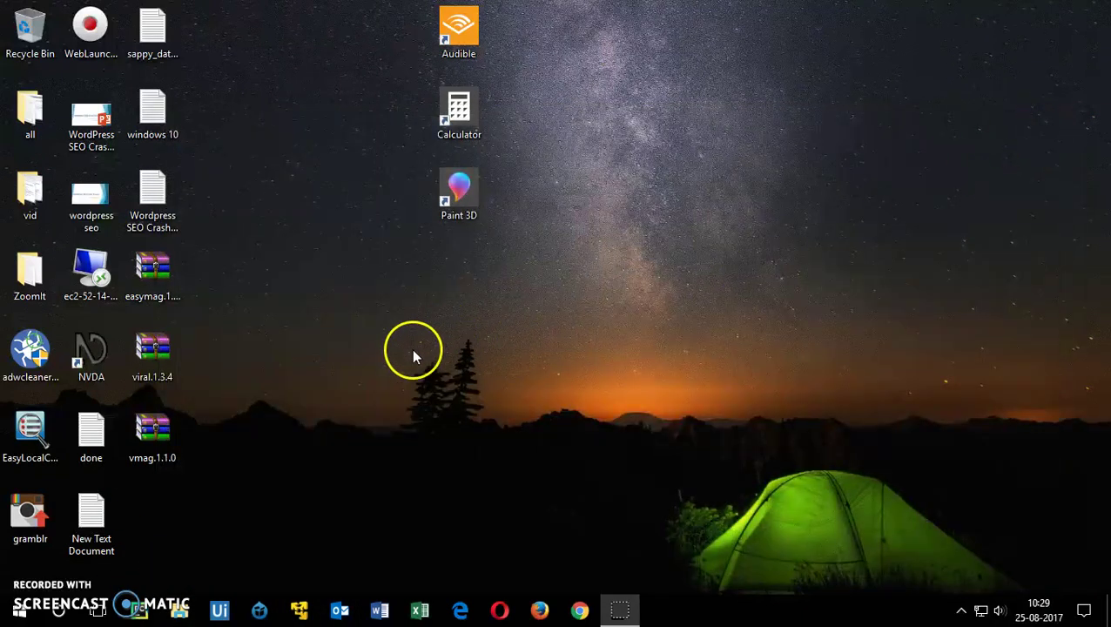
{"action": "right_click", "coordinate": [9, 618]}
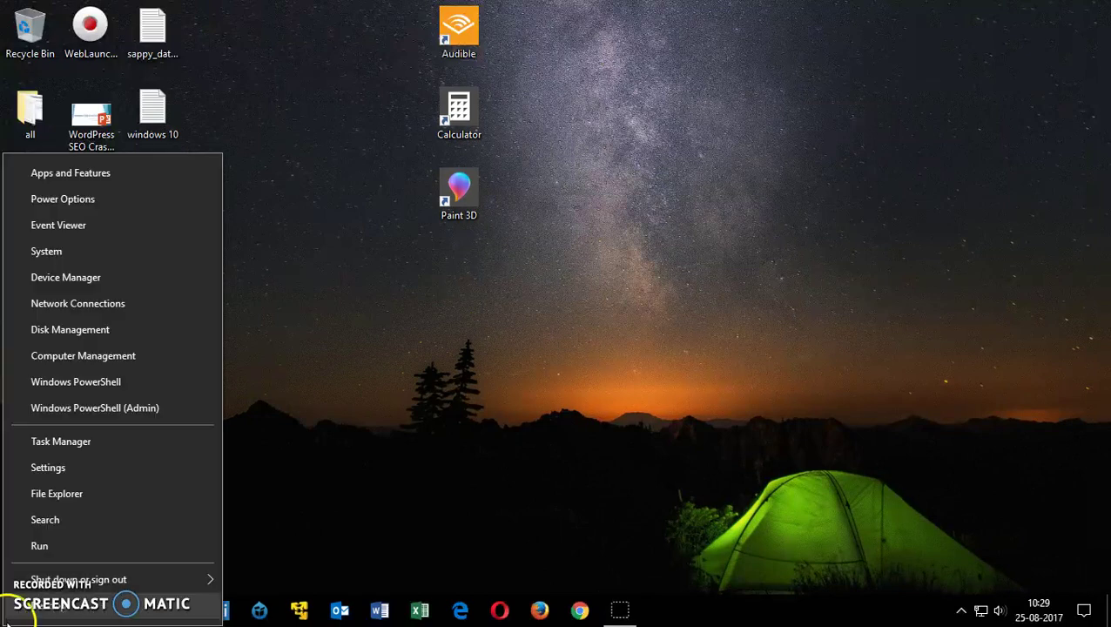
{"action": "left_click", "coordinate": [77, 494]}
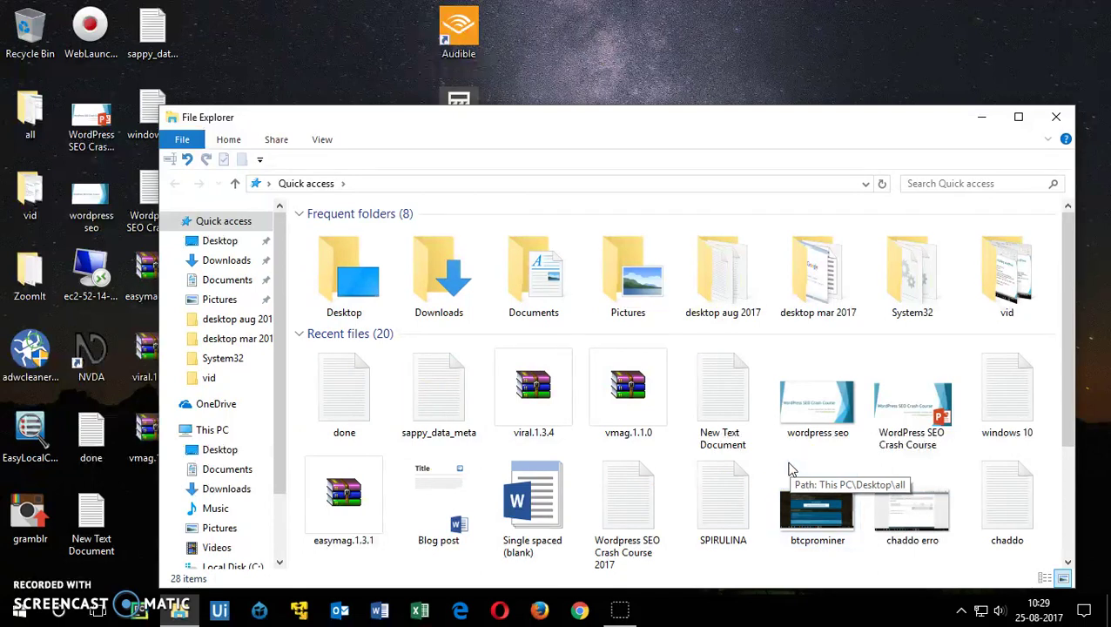
- Create desktop shortcuts for This PC, Downloads, Documents and Pictures, then close Explorer
{"action": "left_click", "coordinate": [213, 435]}
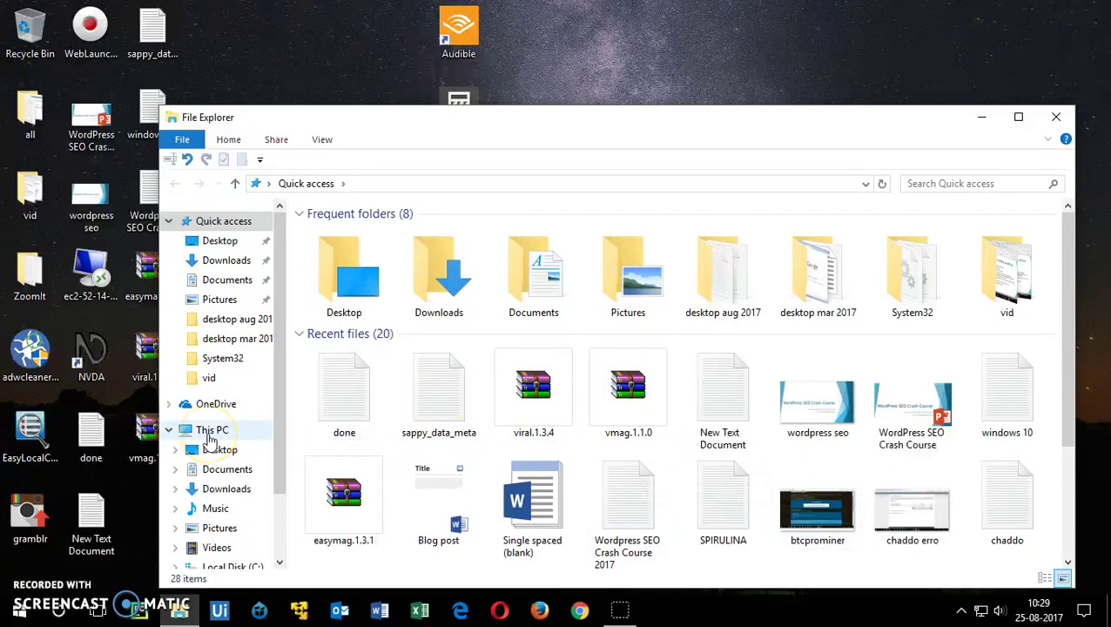
{"action": "left_click_drag", "start_coordinate": [209, 438], "coordinate": [567, 68]}
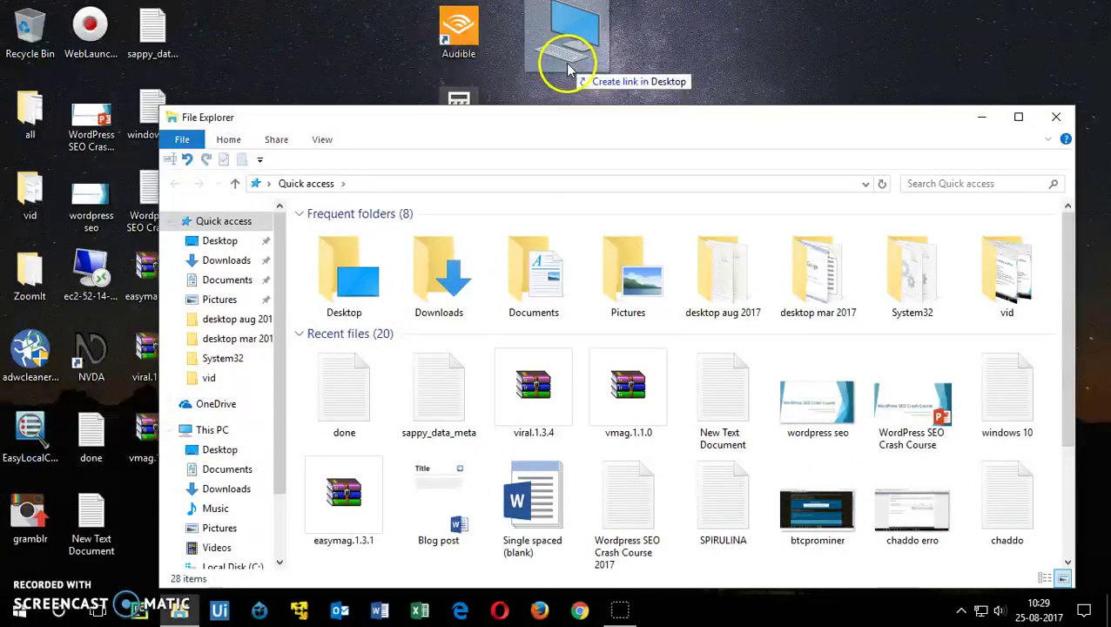
{"action": "mouse_move", "coordinate": [444, 281]}
{"action": "left_mouse_down"}
{"action": "mouse_move", "coordinate": [669, 216]}
{"action": "mouse_move", "coordinate": [692, 39]}
{"action": "left_mouse_up"}
{"action": "left_click_drag", "start_coordinate": [535, 266], "coordinate": [775, 83]}
{"action": "mouse_move", "coordinate": [618, 279]}
{"action": "left_mouse_down"}
{"action": "mouse_move", "coordinate": [930, 124]}
{"action": "mouse_move", "coordinate": [906, 57]}
{"action": "left_mouse_up"}
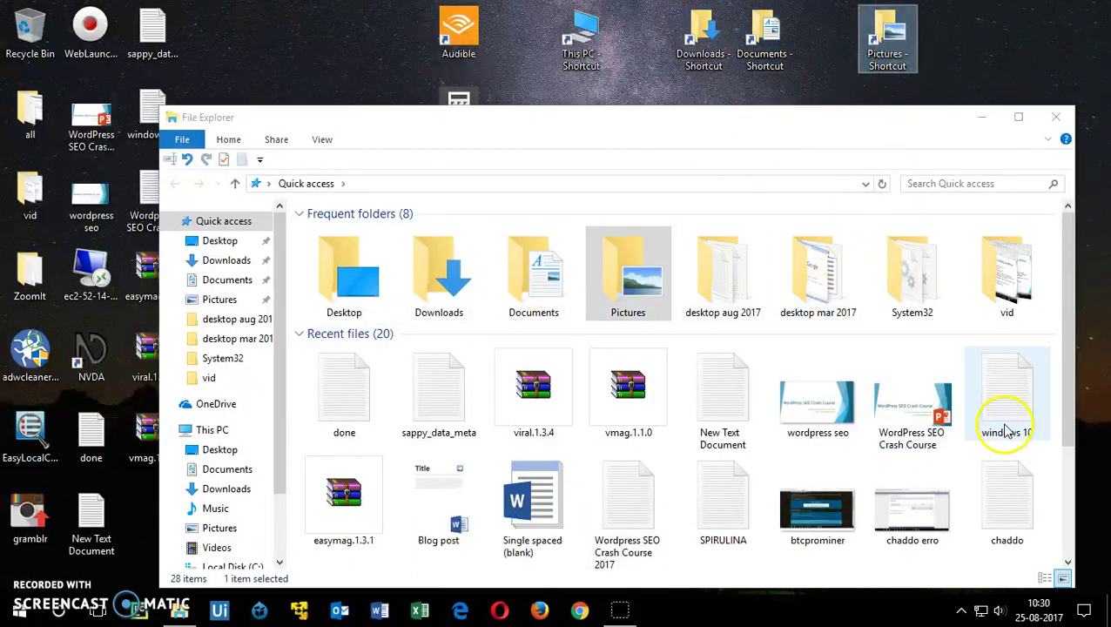
{"action": "left_click", "coordinate": [1056, 116]}
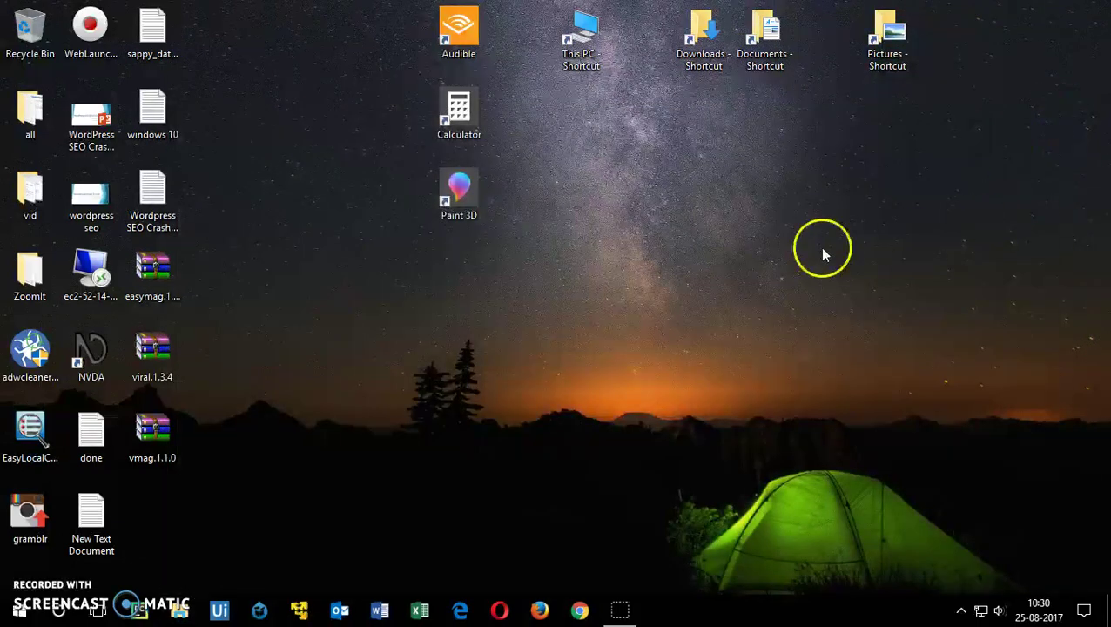
{"action": "left_click_drag", "start_coordinate": [561, 109], "coordinate": [950, 109]}
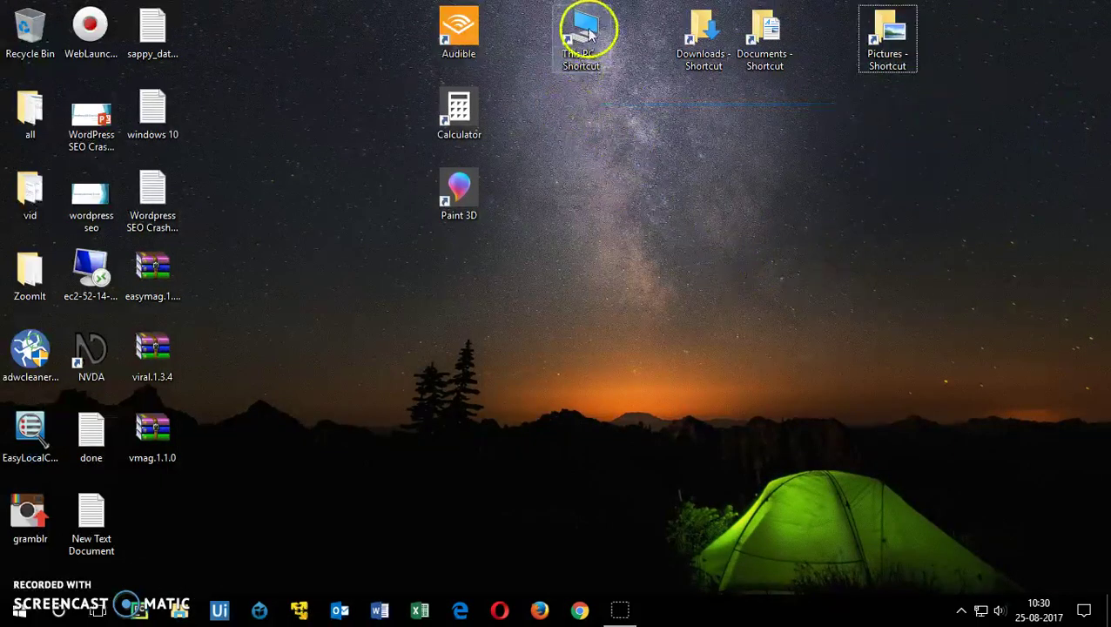
- Stack This PC, Downloads, Documents, Pictures, Audible, Calculator and Paint 3D in one column
{"action": "mouse_move", "coordinate": [583, 30]}
{"action": "left_mouse_down"}
{"action": "mouse_move", "coordinate": [353, 226]}
{"action": "mouse_move", "coordinate": [217, 31]}
{"action": "left_mouse_up"}
{"action": "mouse_move", "coordinate": [696, 61]}
{"action": "left_mouse_down"}
{"action": "mouse_move", "coordinate": [237, 172]}
{"action": "mouse_move", "coordinate": [224, 111]}
{"action": "left_mouse_up"}
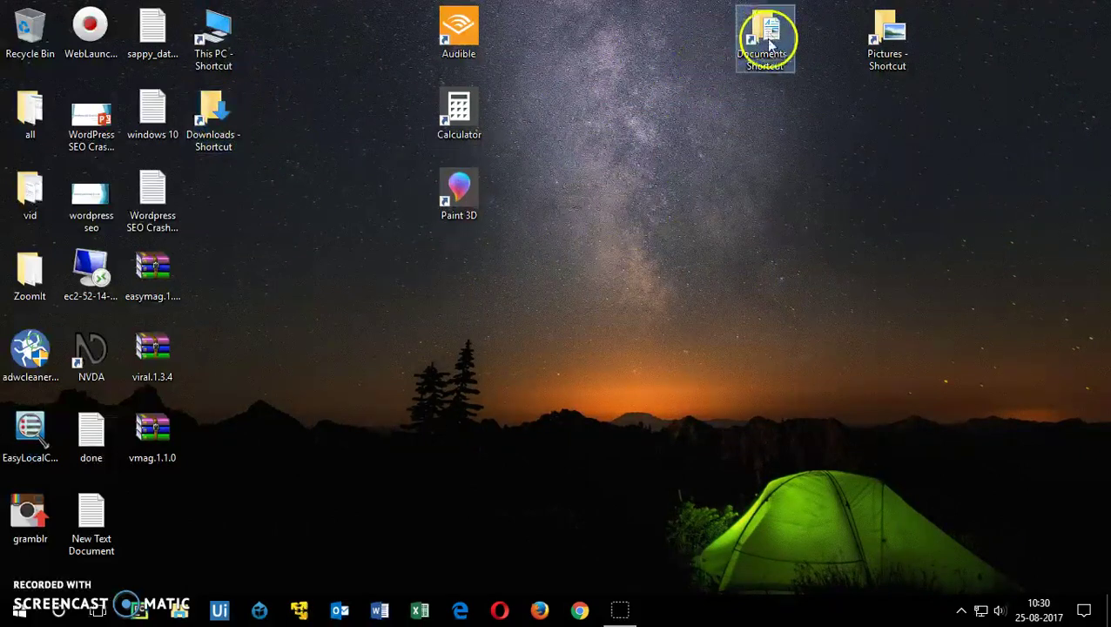
{"action": "mouse_move", "coordinate": [766, 39]}
{"action": "left_mouse_down"}
{"action": "mouse_move", "coordinate": [227, 261]}
{"action": "mouse_move", "coordinate": [222, 203]}
{"action": "left_mouse_up"}
{"action": "mouse_move", "coordinate": [874, 39]}
{"action": "left_mouse_down"}
{"action": "mouse_move", "coordinate": [193, 294]}
{"action": "mouse_move", "coordinate": [200, 277]}
{"action": "left_mouse_up"}
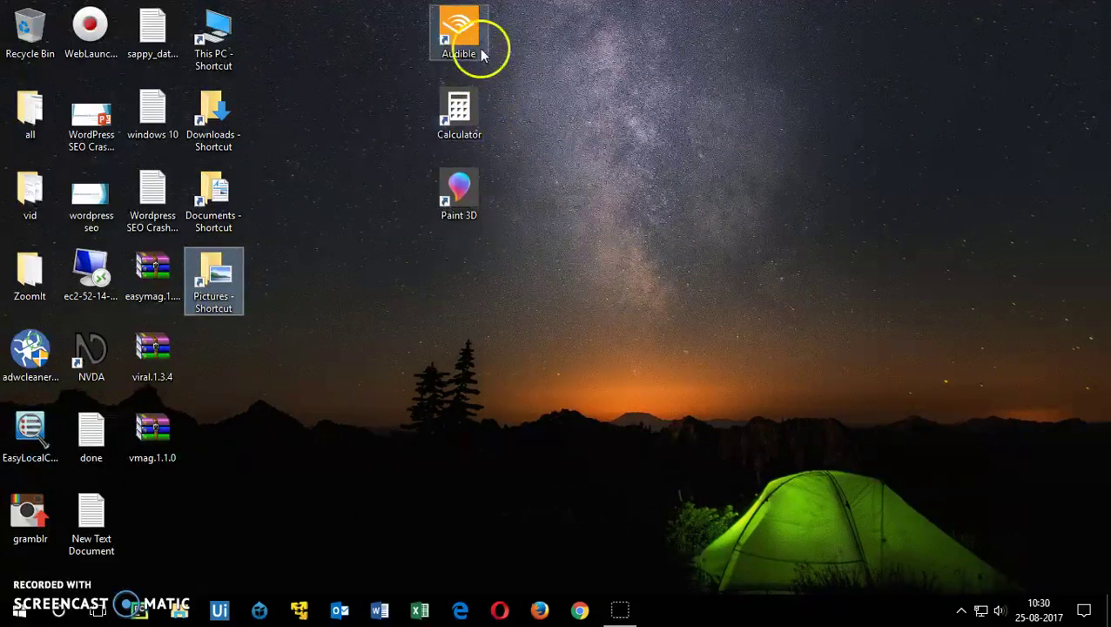
{"action": "mouse_move", "coordinate": [478, 42]}
{"action": "left_mouse_down"}
{"action": "mouse_move", "coordinate": [566, 95]}
{"action": "mouse_move", "coordinate": [233, 356]}
{"action": "left_mouse_up"}
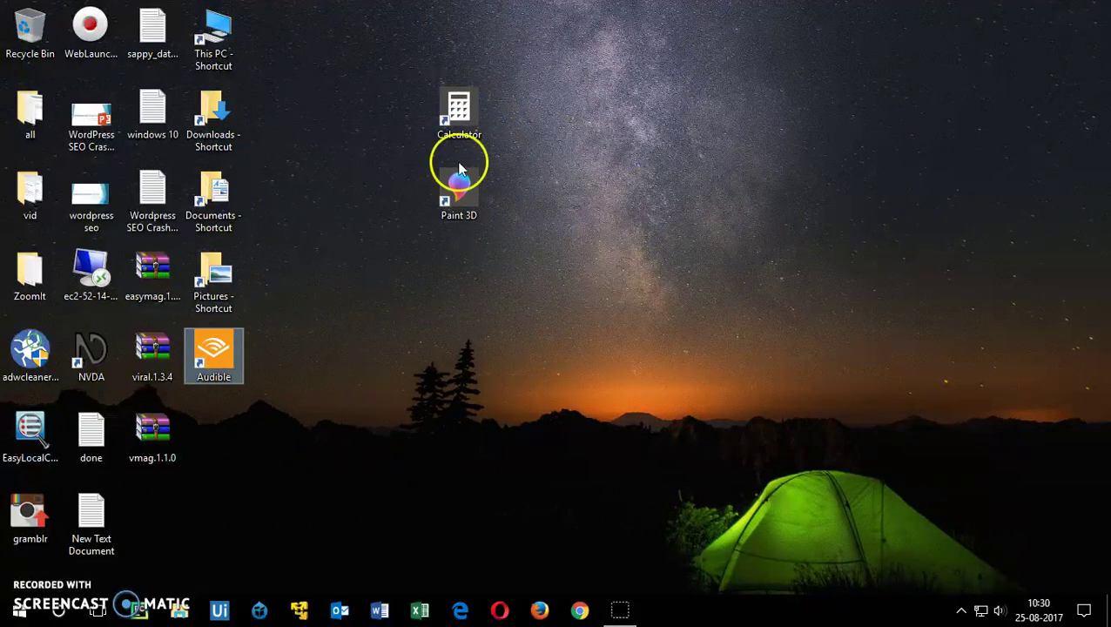
{"action": "mouse_move", "coordinate": [460, 109]}
{"action": "left_mouse_down"}
{"action": "mouse_move", "coordinate": [256, 474]}
{"action": "mouse_move", "coordinate": [212, 418]}
{"action": "left_mouse_up"}
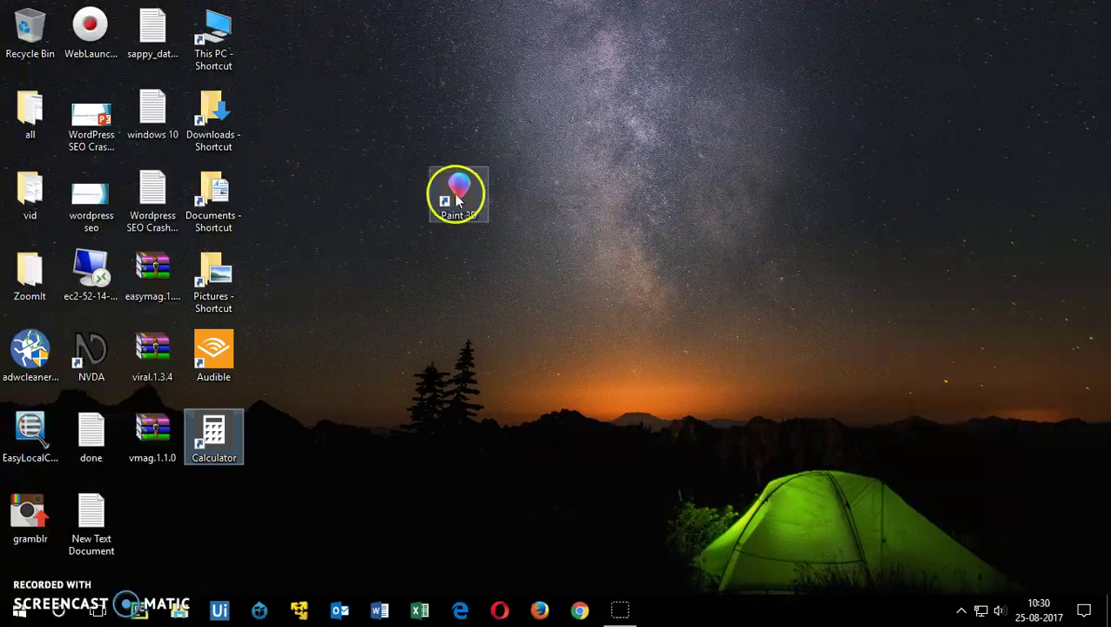
{"action": "left_click_drag", "start_coordinate": [458, 198], "coordinate": [211, 509]}
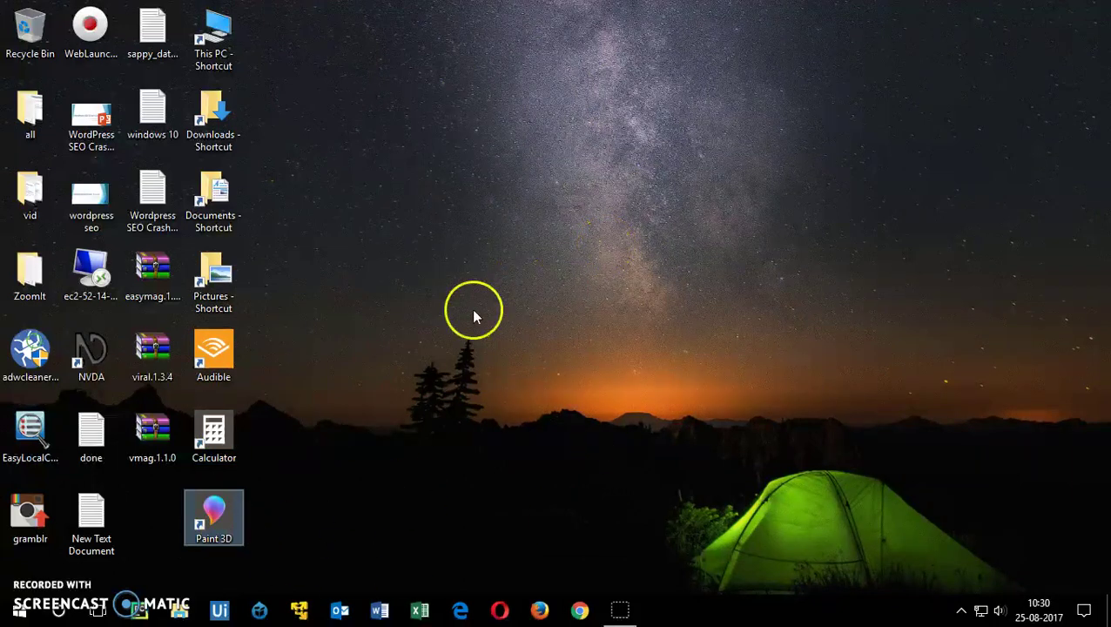
{"action": "left_click", "coordinate": [437, 312]}
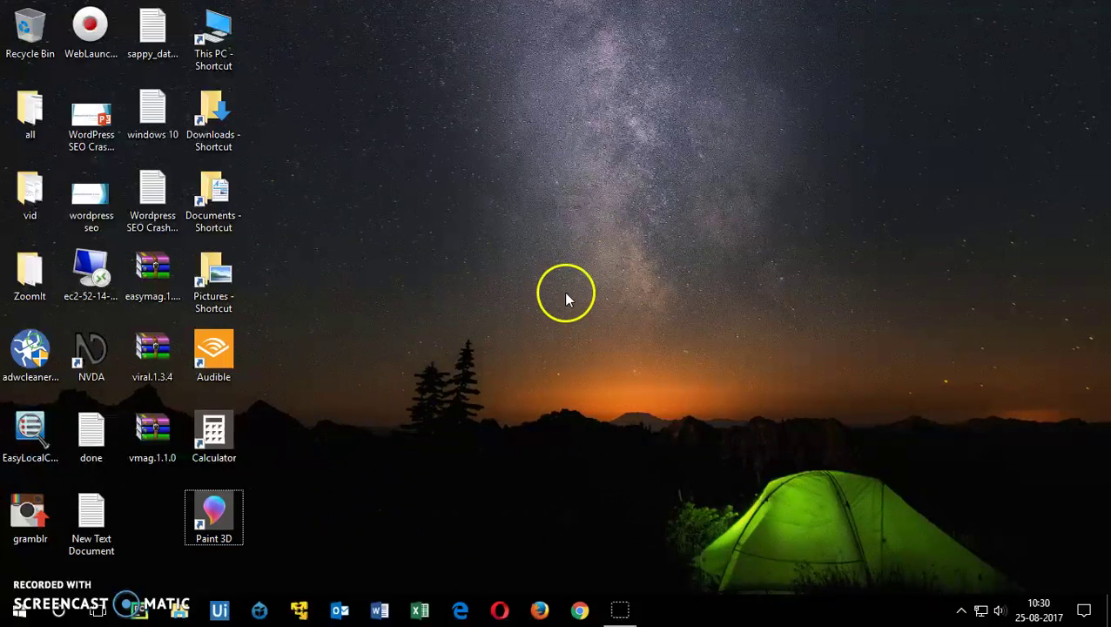
- Start a new shortcut via the desktop's New > Shortcut, leaving the location blank
{"action": "right_click", "coordinate": [564, 132]}
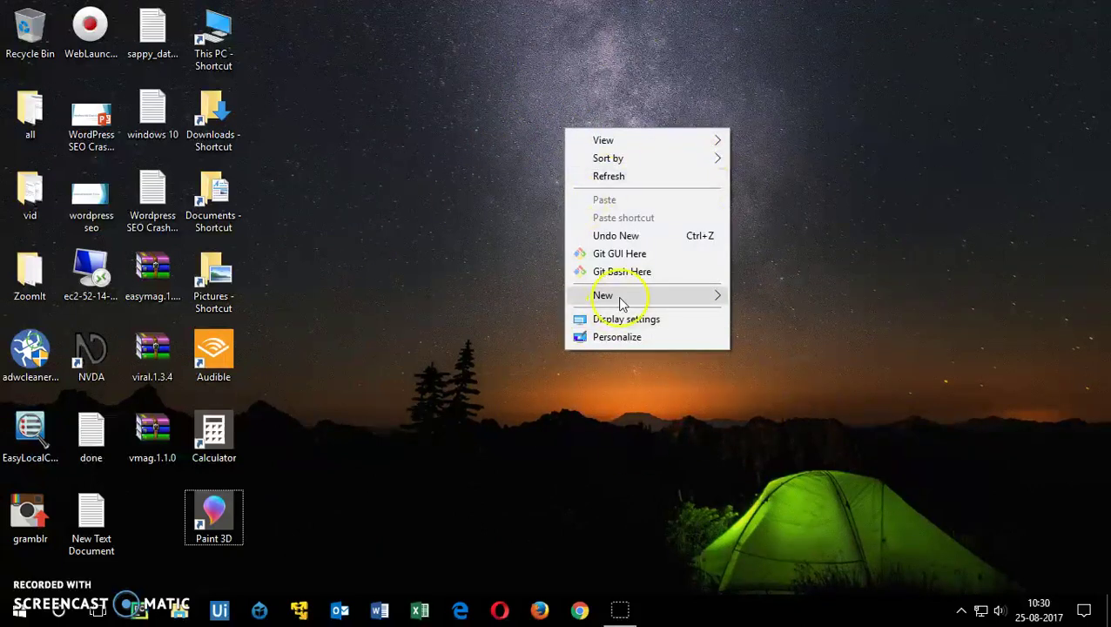
{"action": "mouse_move", "coordinate": [602, 295]}
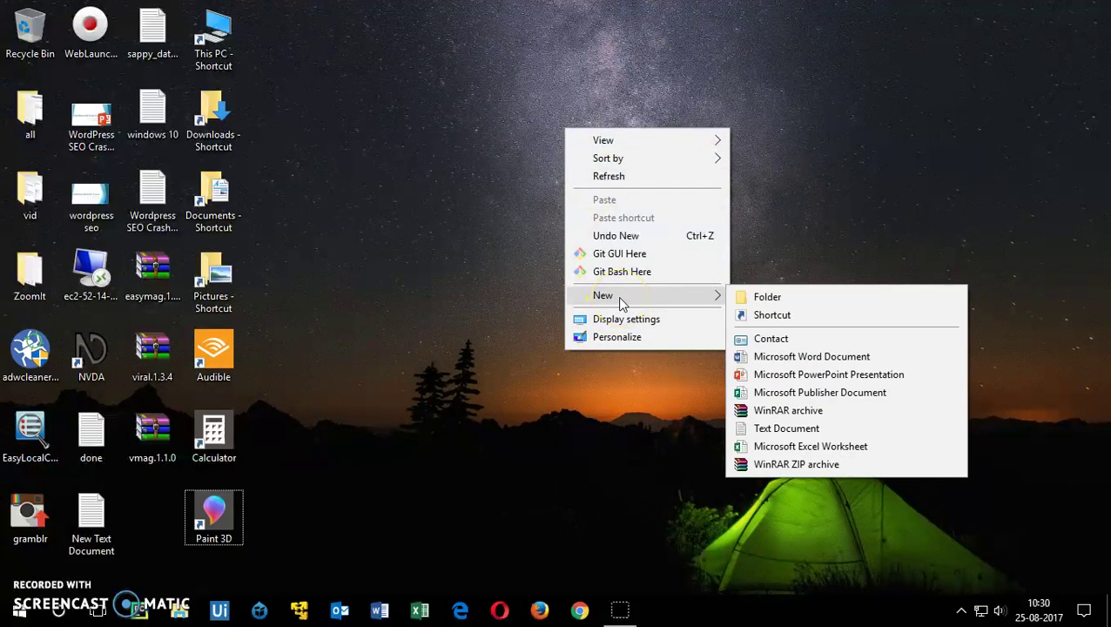
{"action": "left_click", "coordinate": [772, 316]}
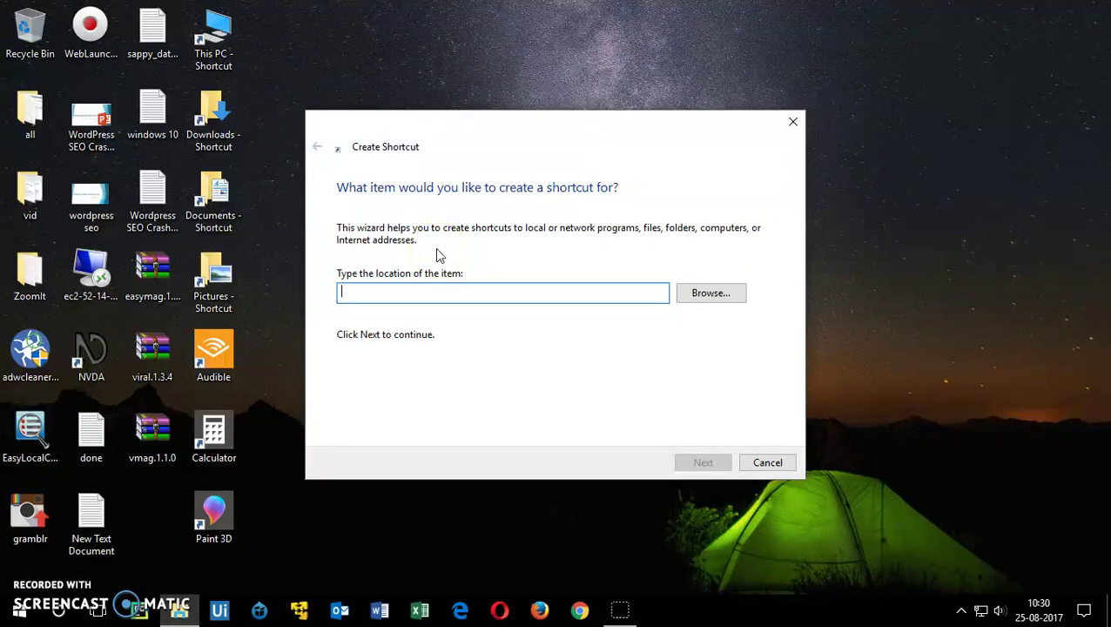
{"action": "left_click", "coordinate": [719, 298]}
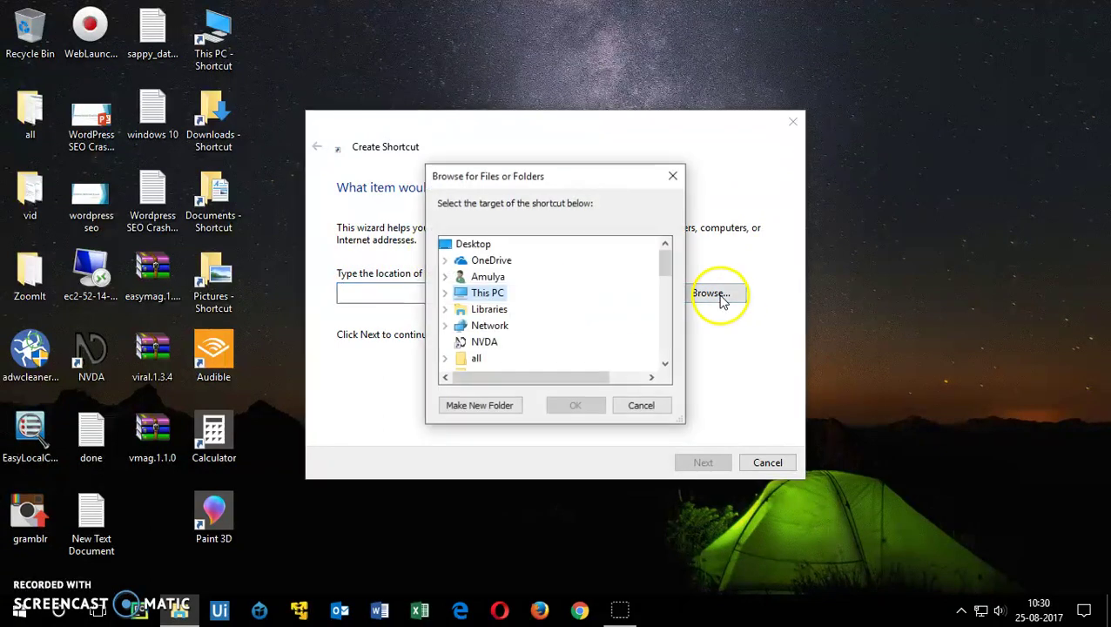
{"action": "mouse_move", "coordinate": [661, 261]}
{"action": "left_mouse_down"}
{"action": "mouse_move", "coordinate": [666, 375]}
{"action": "mouse_move", "coordinate": [662, 248]}
{"action": "left_mouse_up"}
{"action": "left_click", "coordinate": [672, 176]}
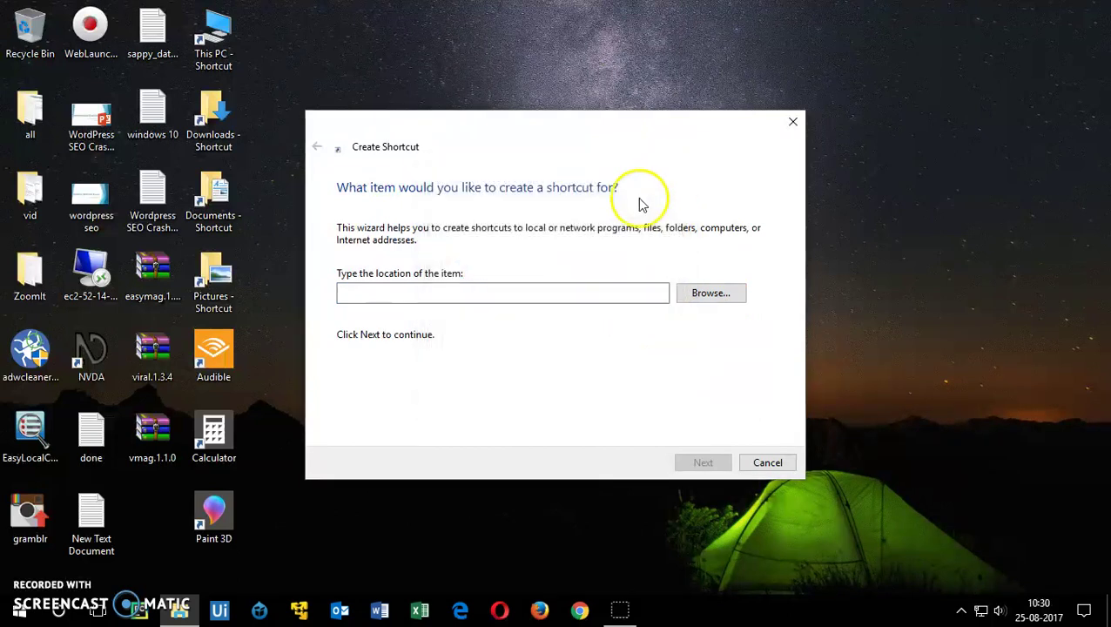
{"action": "left_click", "coordinate": [397, 296]}
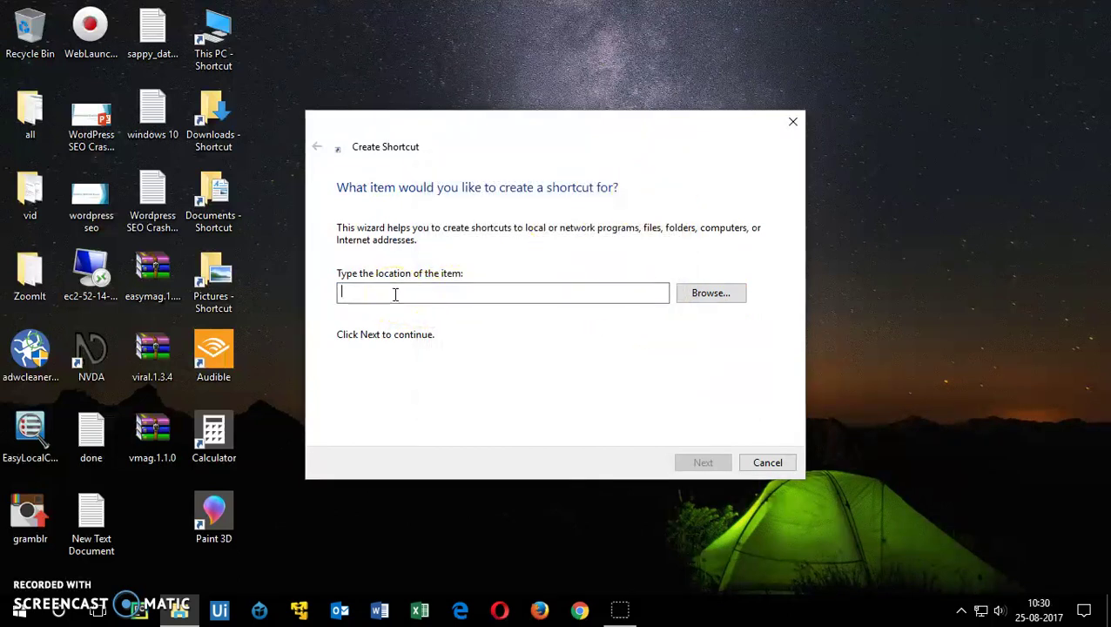
{"action": "type", "text": "www"}
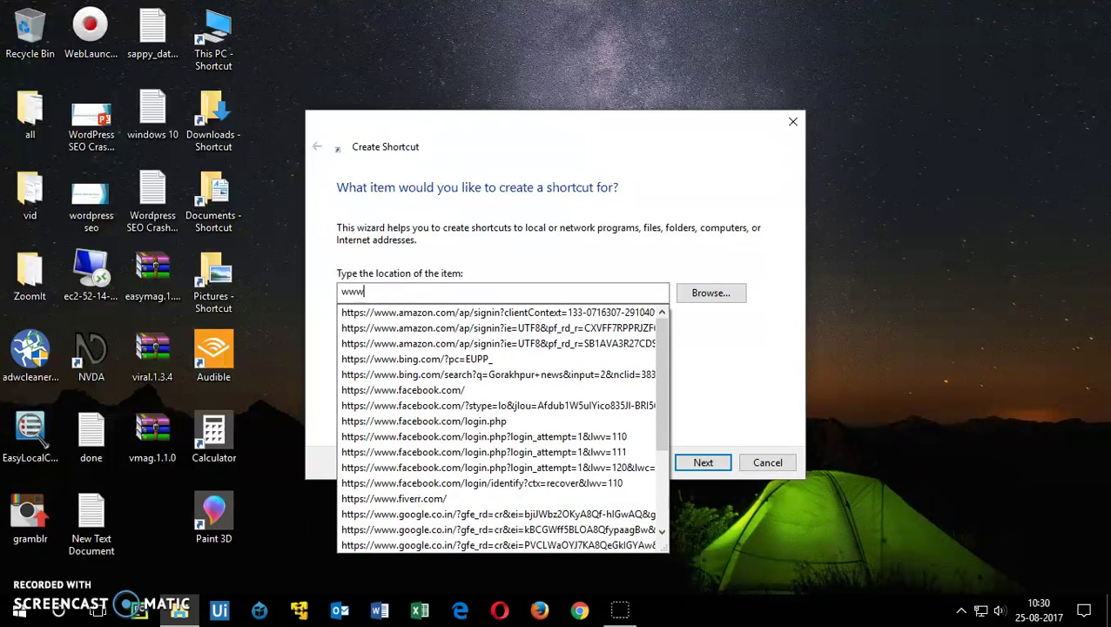
{"action": "key", "text": "BackSpace"}
{"action": "key", "text": "BackSpace"}
{"action": "key", "text": "BackSpace"}
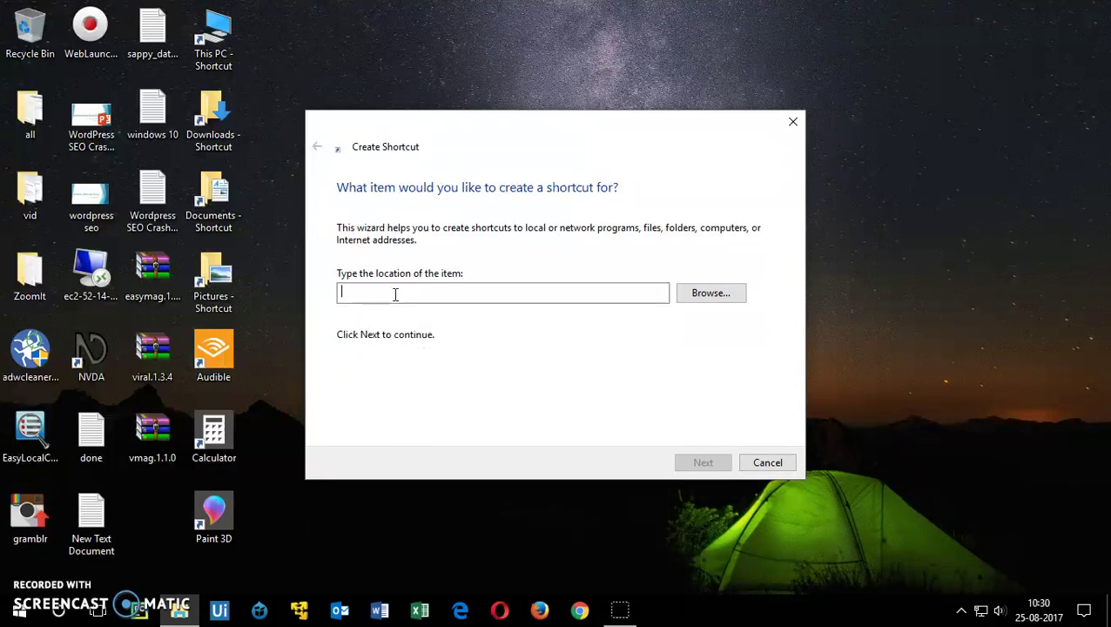
- In Chrome, go to Amazon and open the Canon camera bundle product page
{"action": "left_click", "coordinate": [580, 611]}
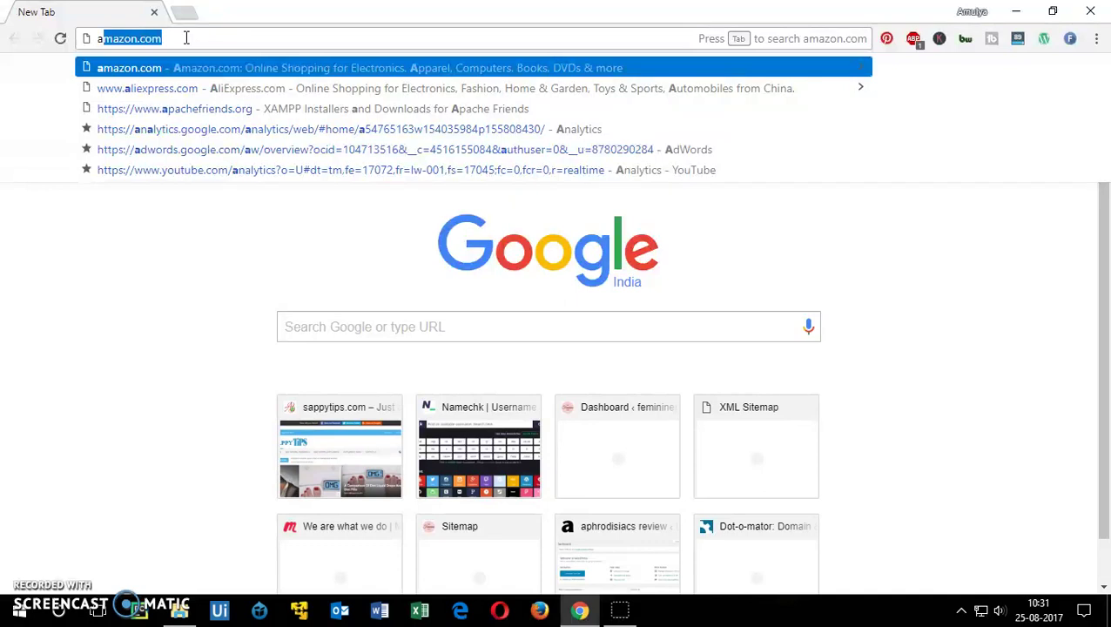
{"action": "key", "text": "Return"}
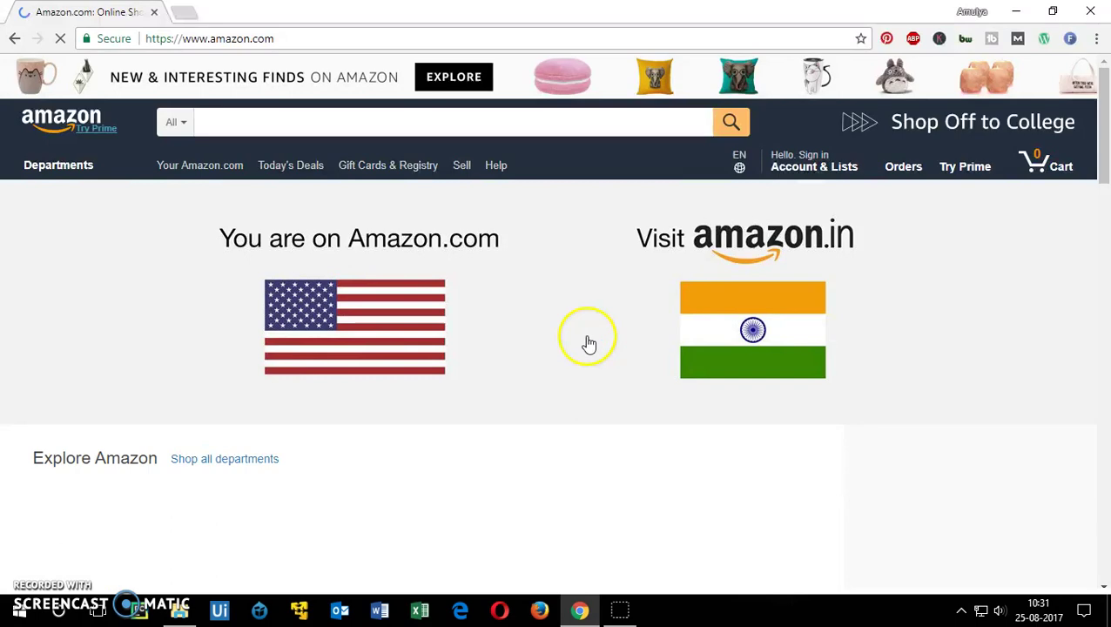
{"action": "left_click_drag", "start_coordinate": [1103, 122], "coordinate": [1103, 205]}
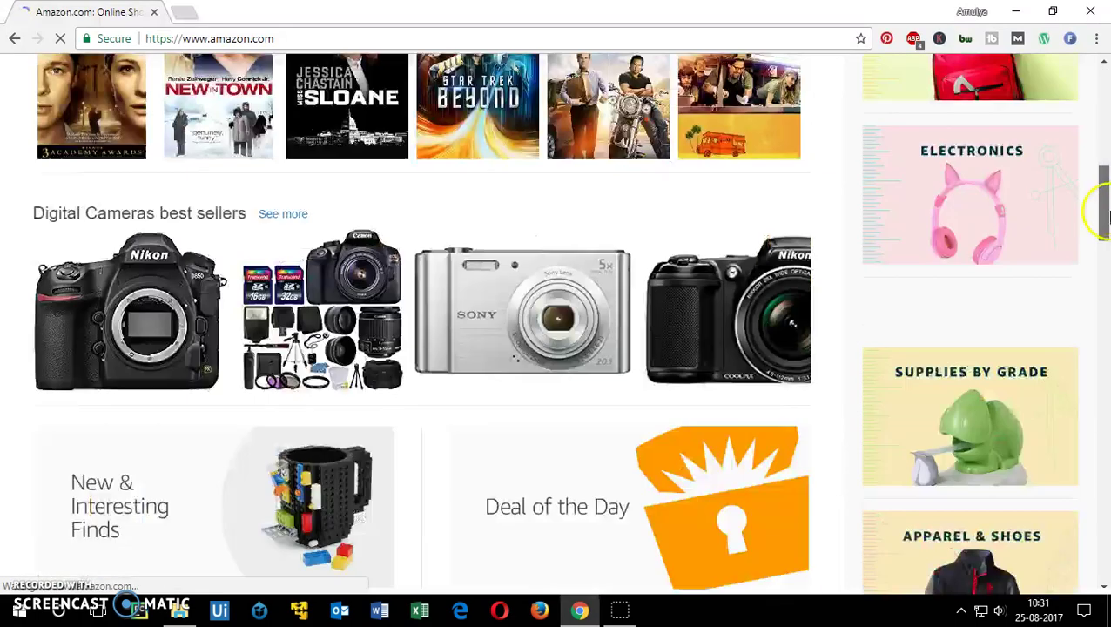
{"action": "left_click", "coordinate": [340, 283]}
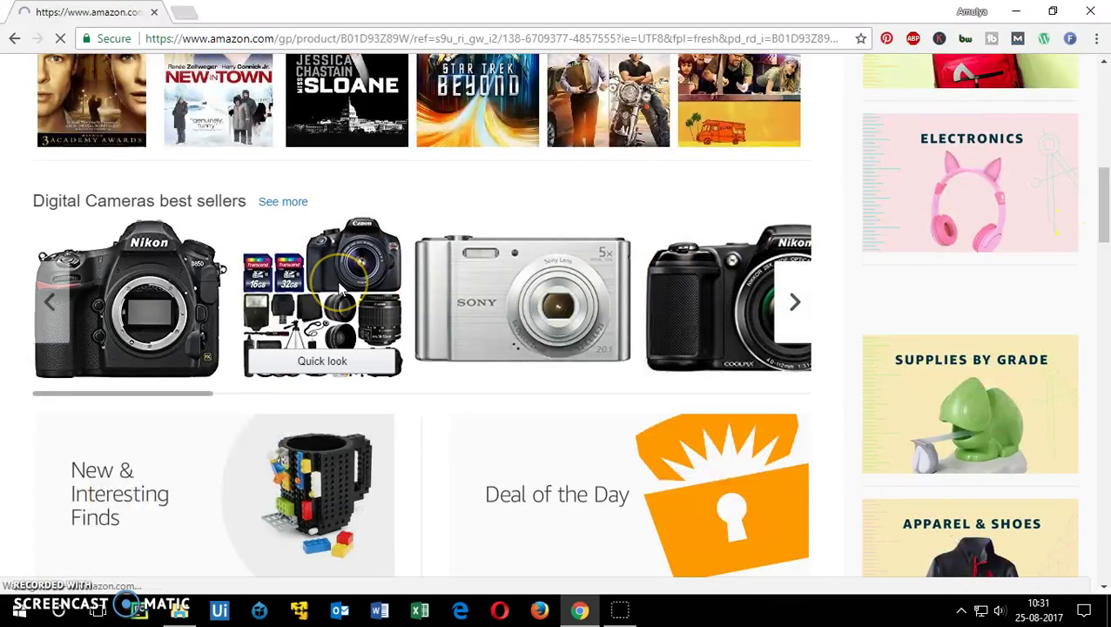
- Select the product page's full web address and copy it
{"action": "left_click", "coordinate": [439, 38]}
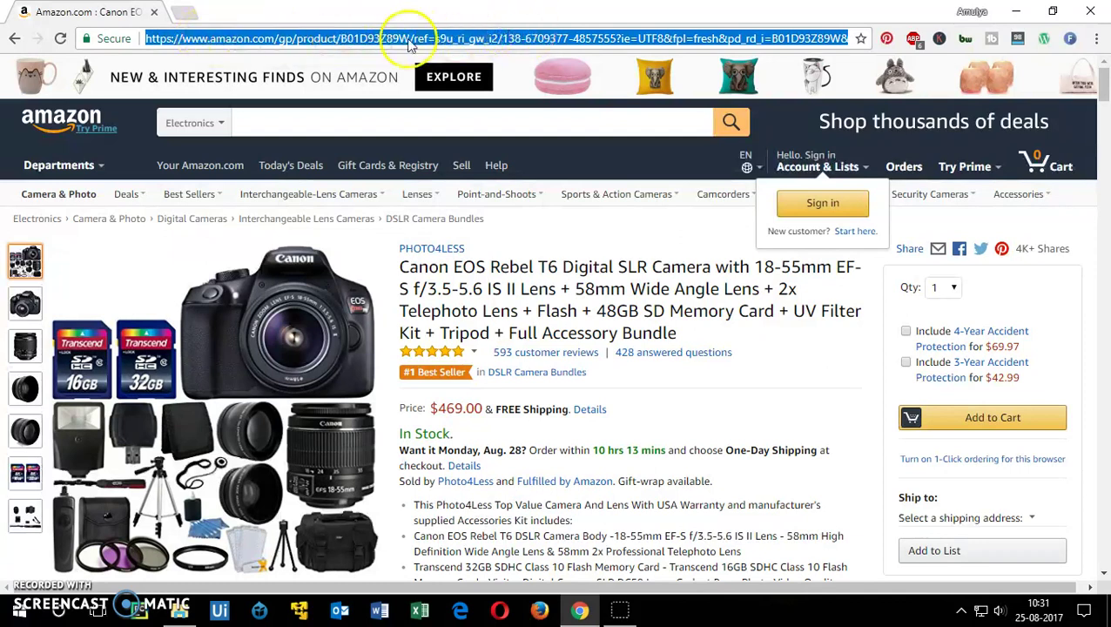
{"action": "left_click", "coordinate": [405, 71]}
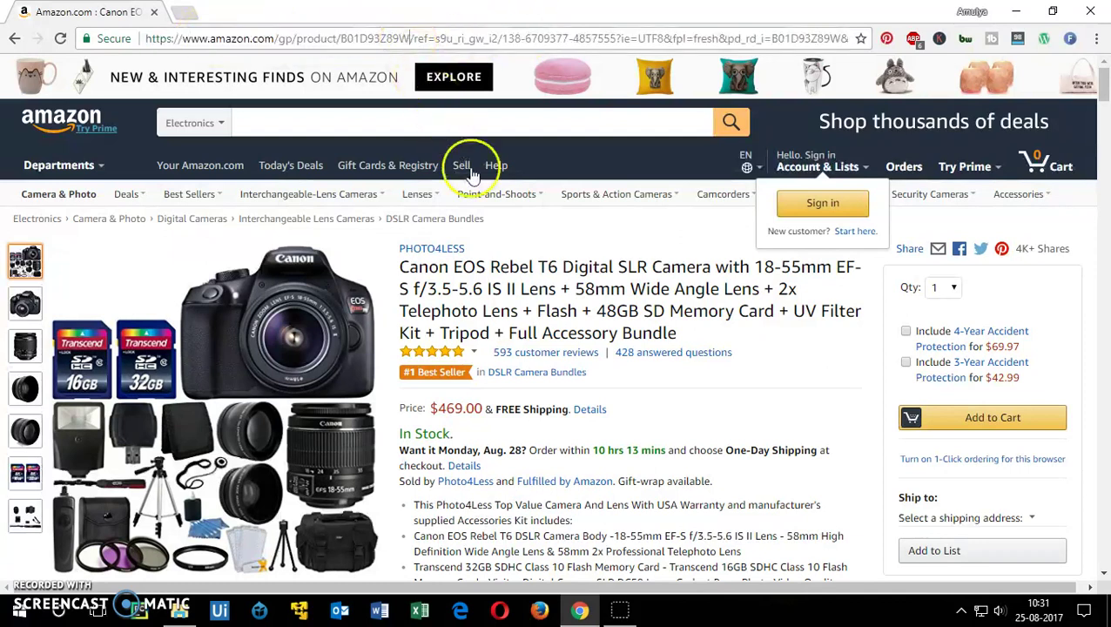
{"action": "double_click", "coordinate": [394, 39]}
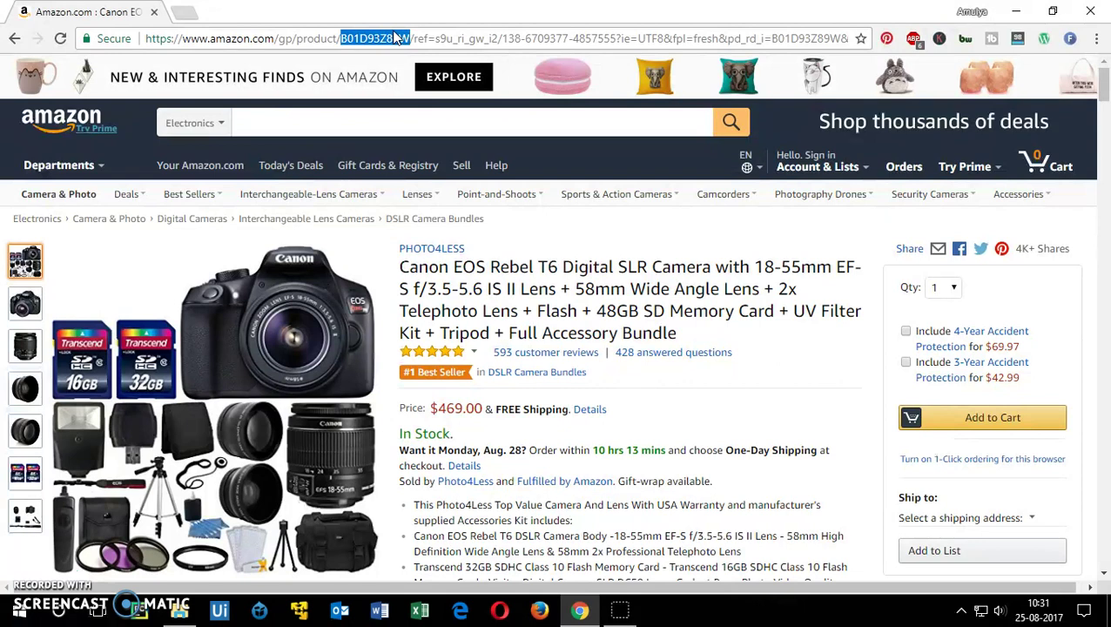
{"action": "key", "text": "ctrl+a"}
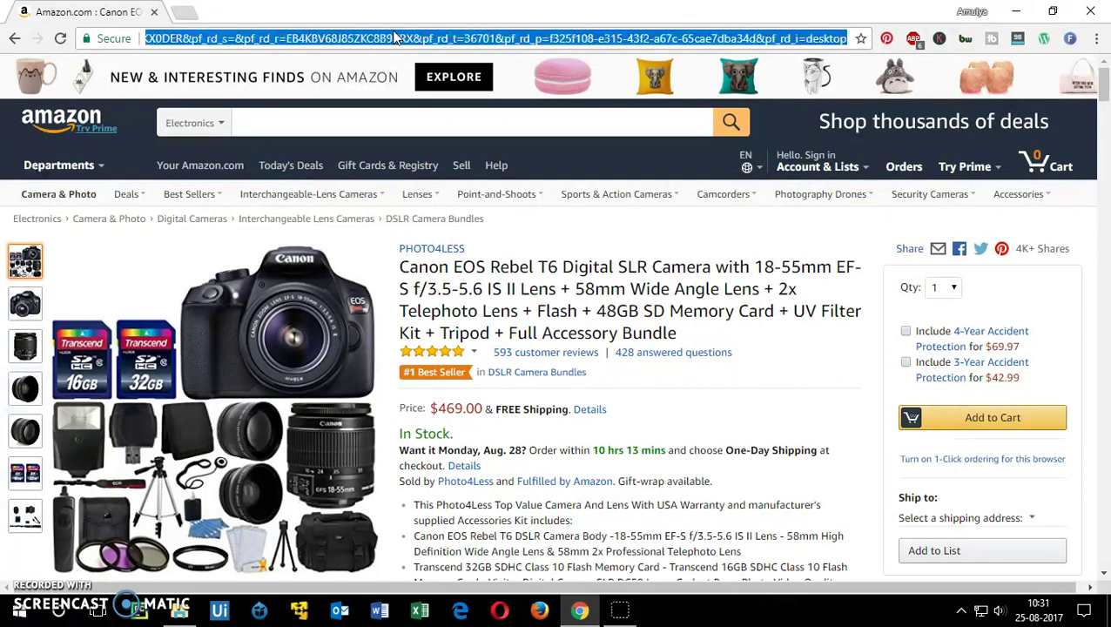
{"action": "right_click", "coordinate": [394, 38]}
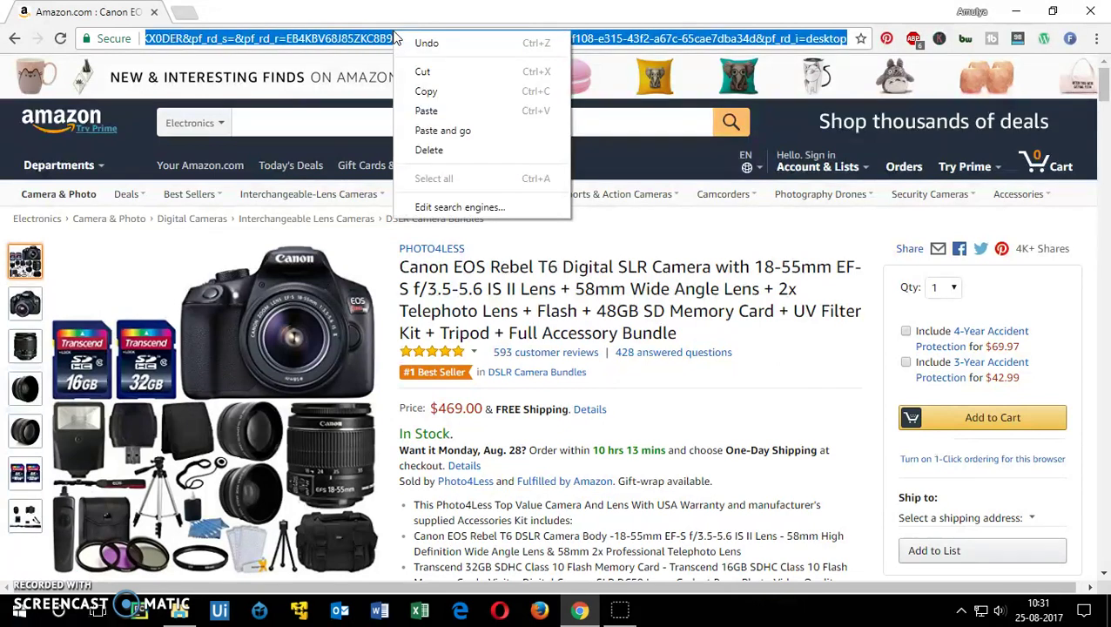
{"action": "left_click", "coordinate": [428, 92]}
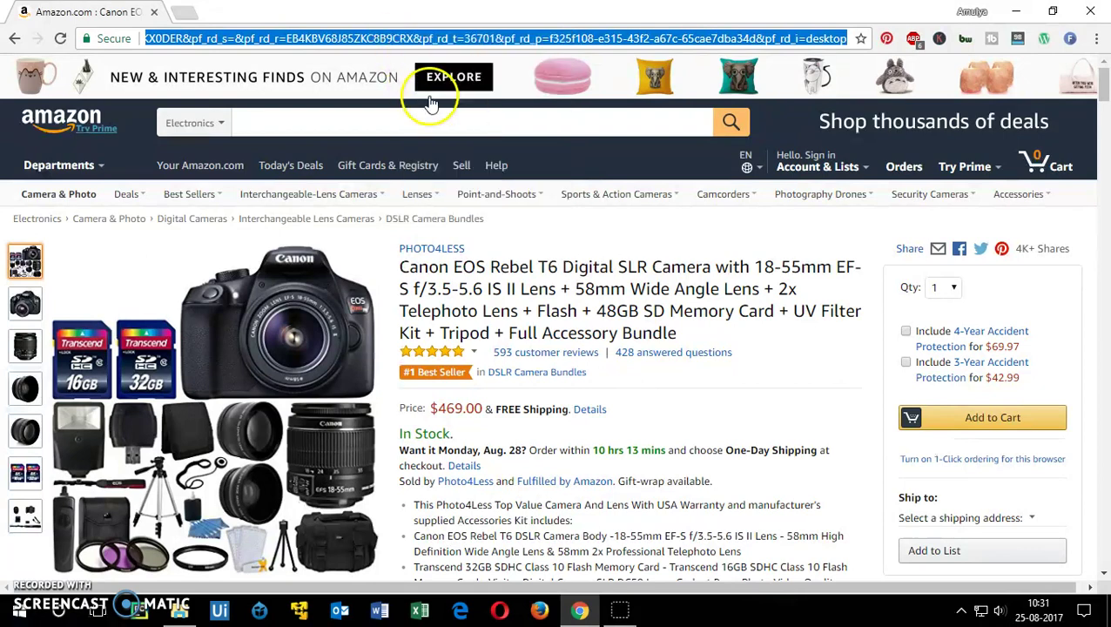
- Paste the Amazon address as the shortcut location and name it 'camera on amazon'
{"action": "left_click", "coordinate": [1016, 11]}
{"action": "right_click", "coordinate": [471, 293]}
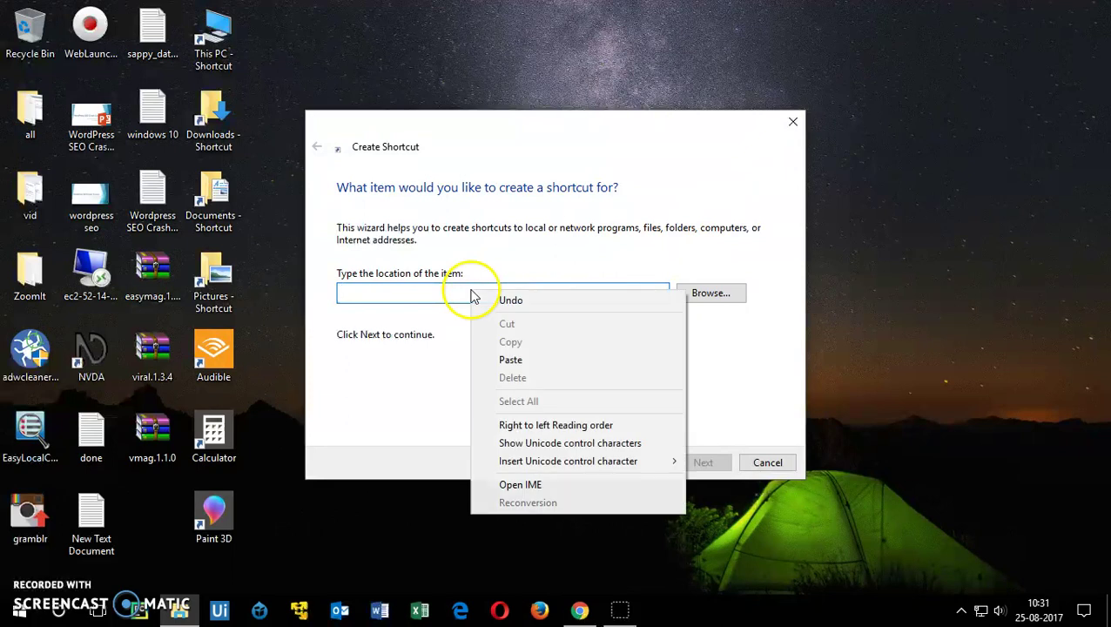
{"action": "left_click", "coordinate": [516, 360]}
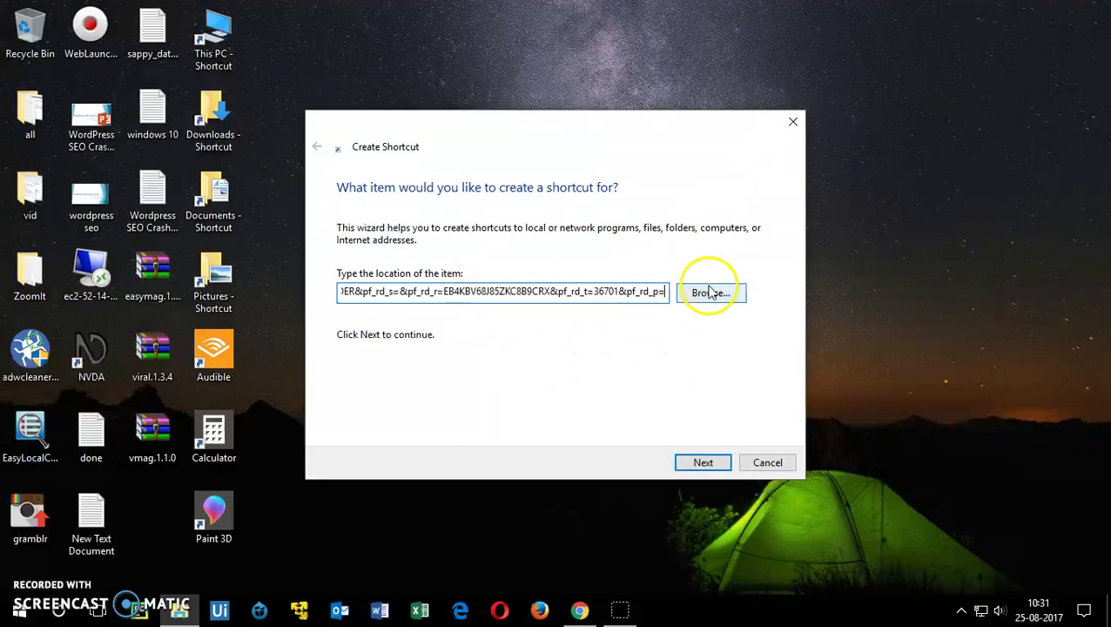
{"action": "left_click", "coordinate": [701, 462]}
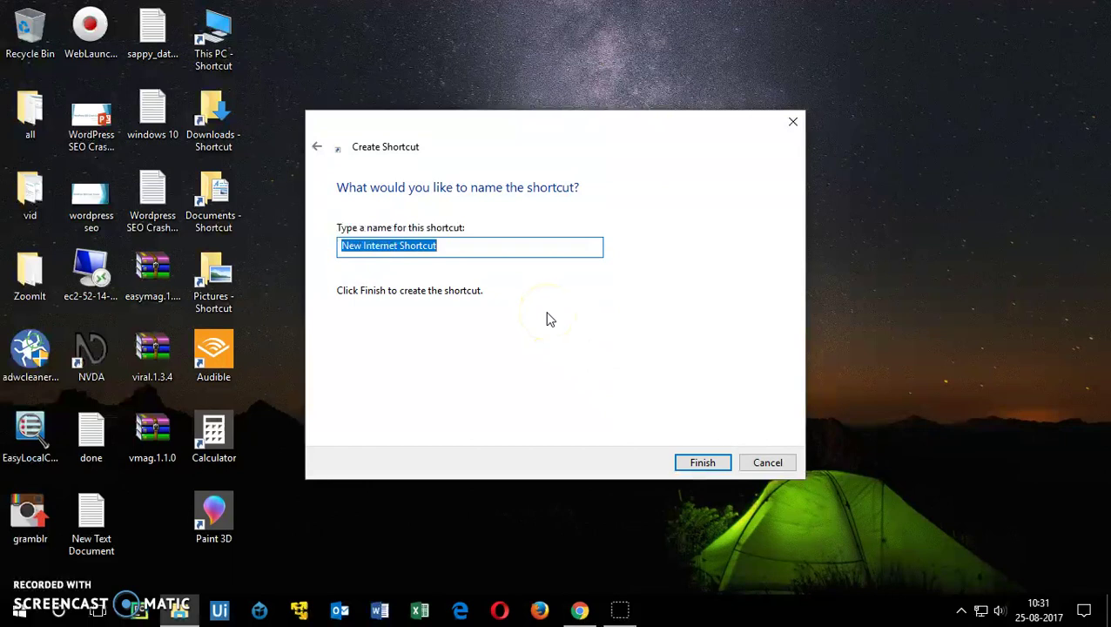
{"action": "type", "text": "camera on amazon"}
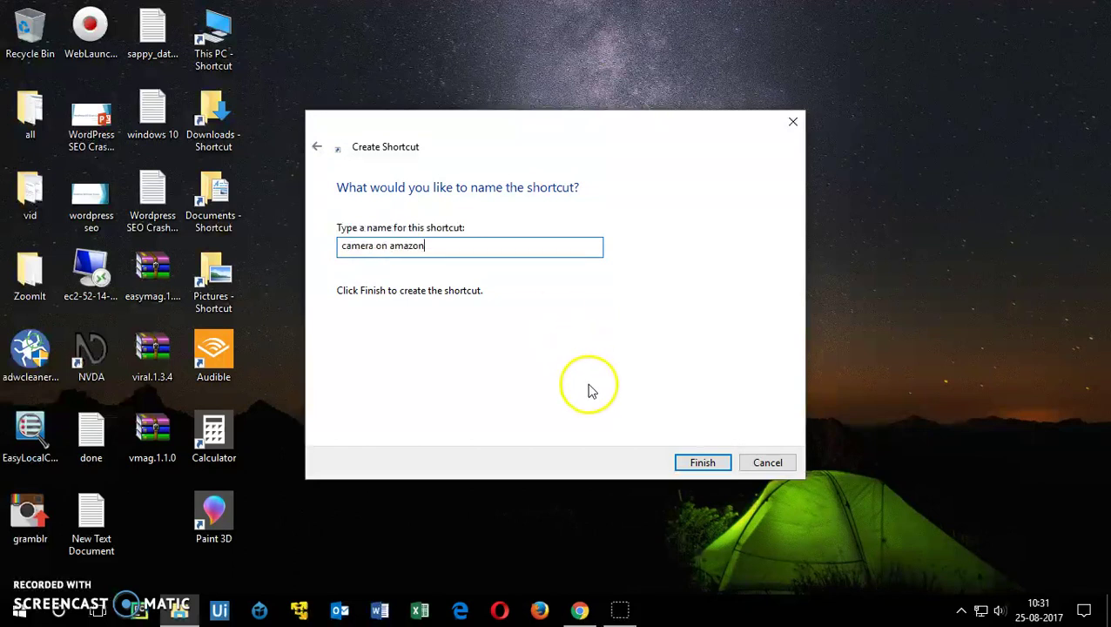
{"action": "left_click", "coordinate": [685, 468]}
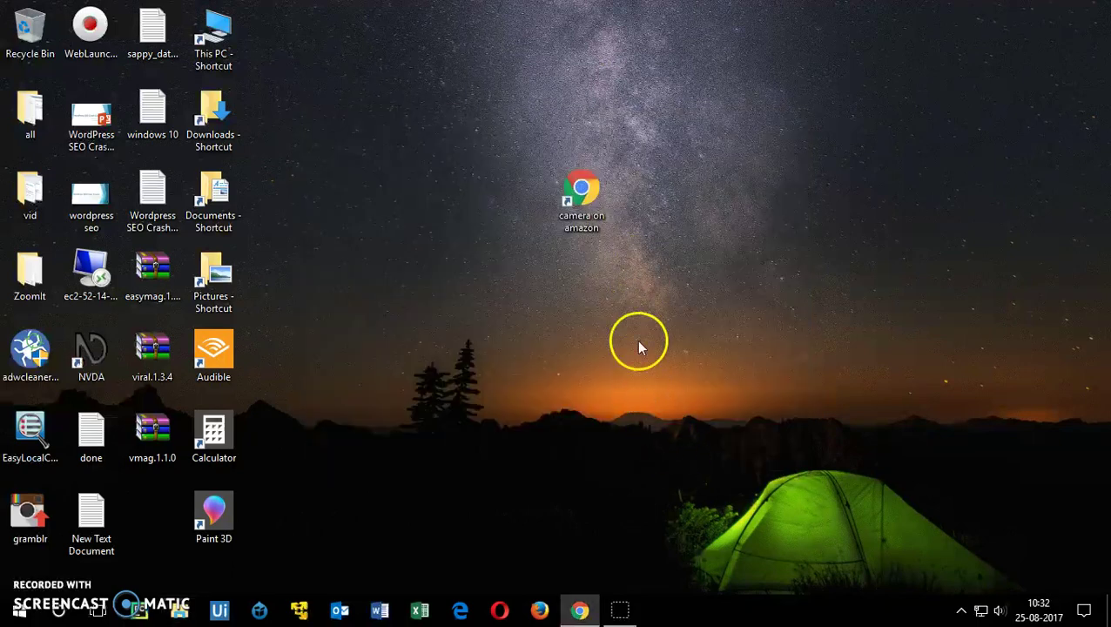
{"action": "left_click", "coordinate": [579, 609]}
{"action": "left_click", "coordinate": [1089, 9]}
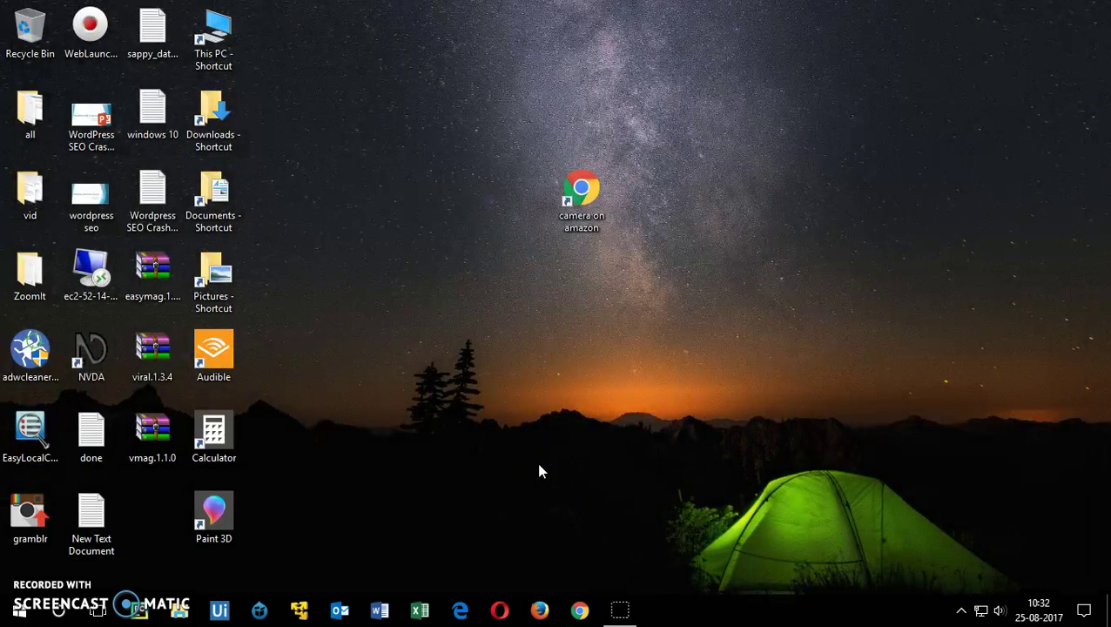
{"action": "left_click", "coordinate": [574, 213]}
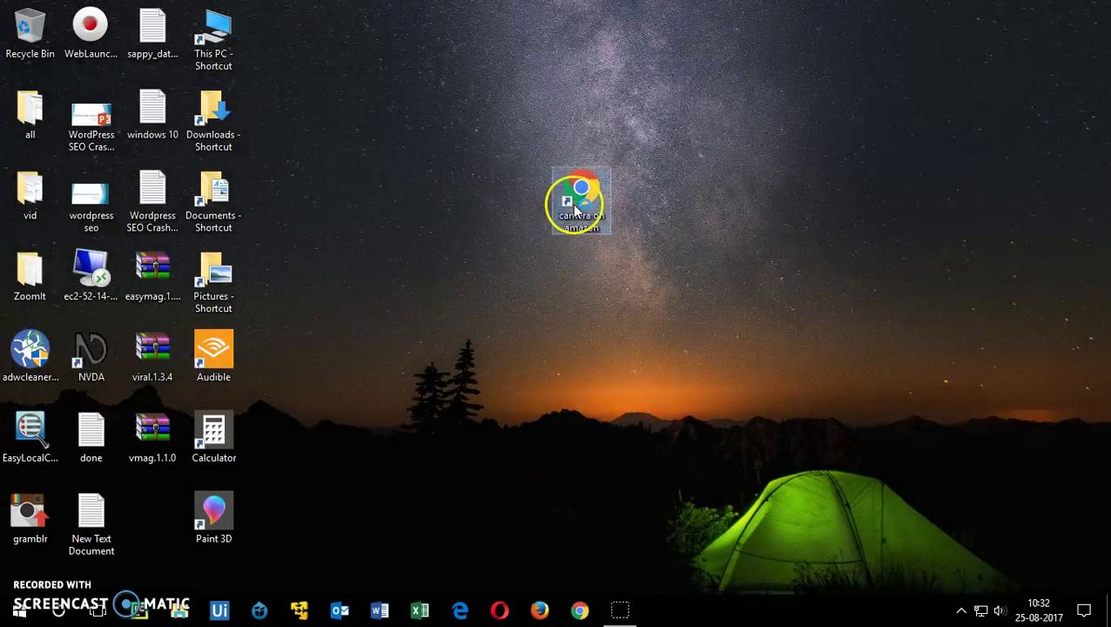
{"action": "double_click", "coordinate": [574, 205]}
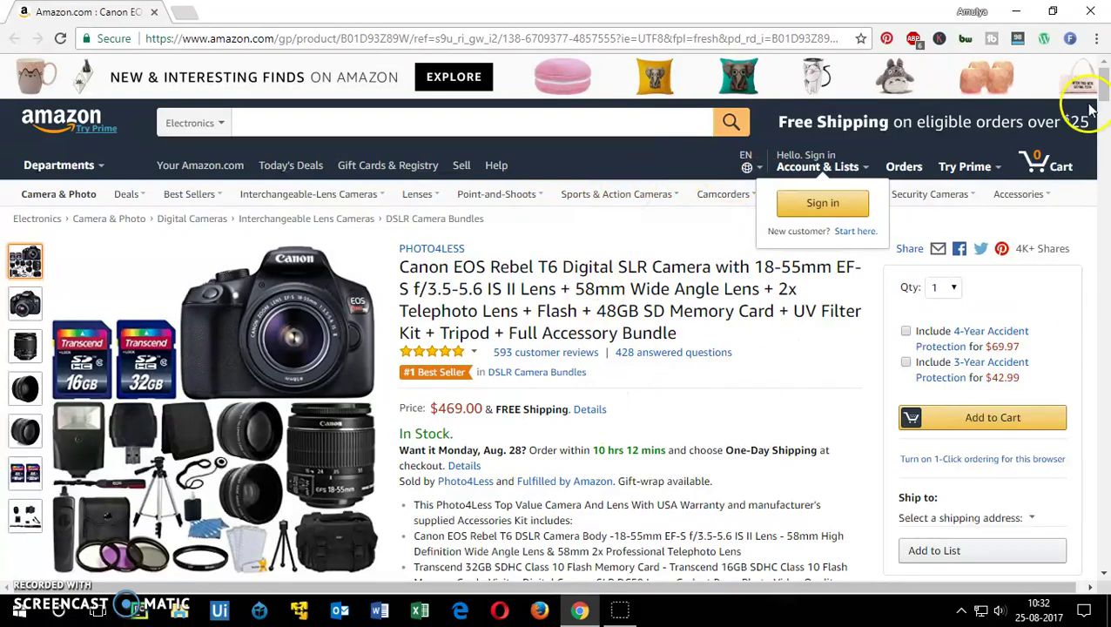
{"action": "mouse_move", "coordinate": [1102, 86]}
{"action": "left_mouse_down"}
{"action": "mouse_move", "coordinate": [1103, 557]}
{"action": "mouse_move", "coordinate": [1101, 85]}
{"action": "left_mouse_up"}
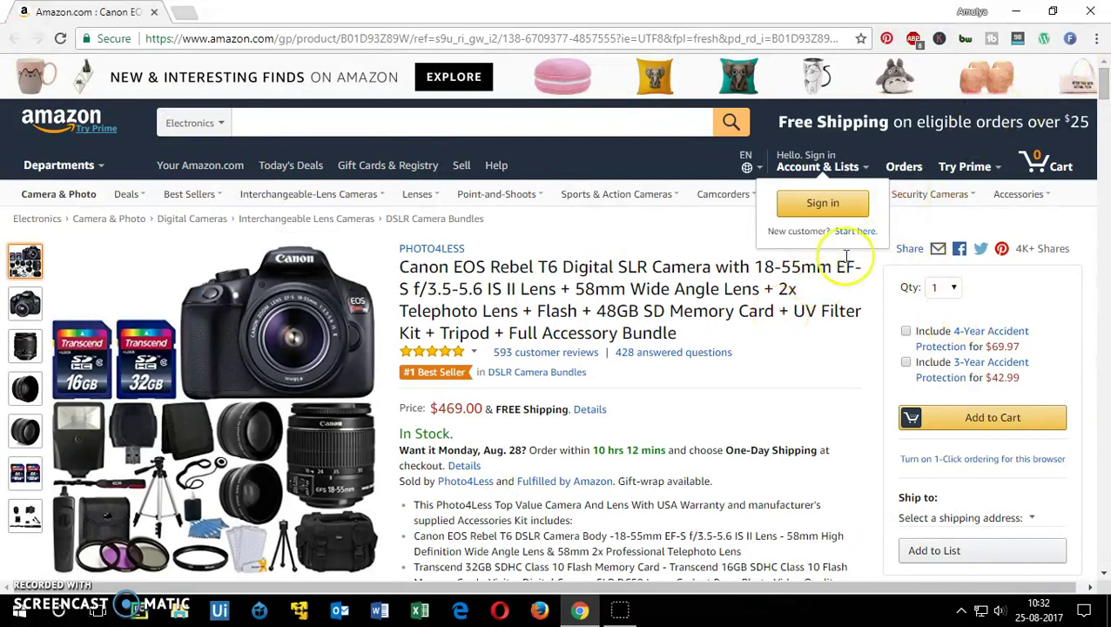
{"action": "left_click", "coordinate": [1089, 11]}
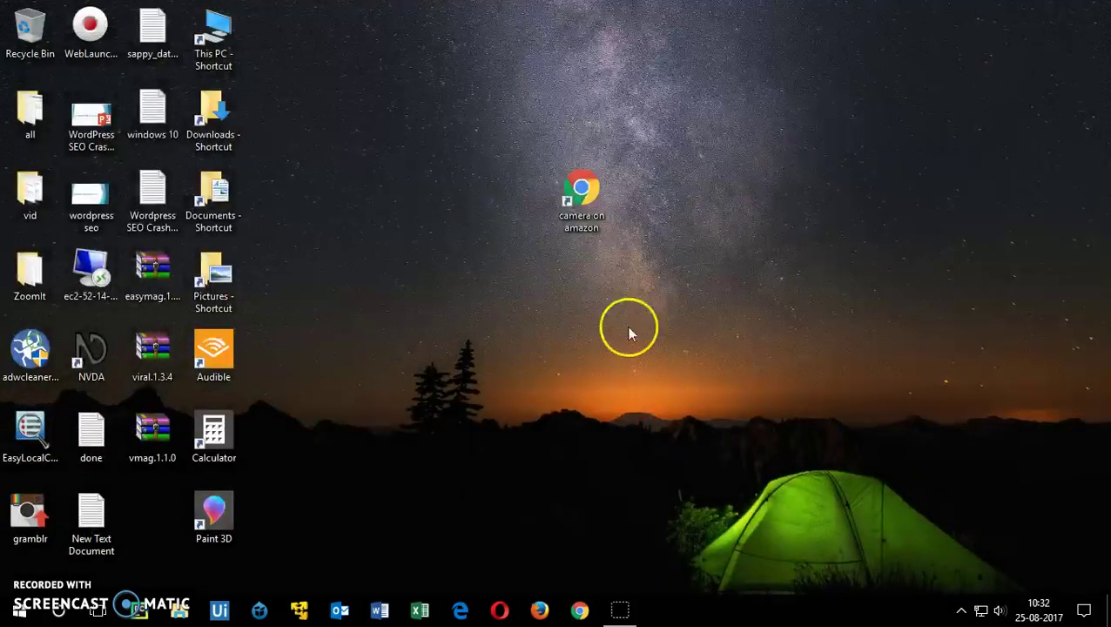